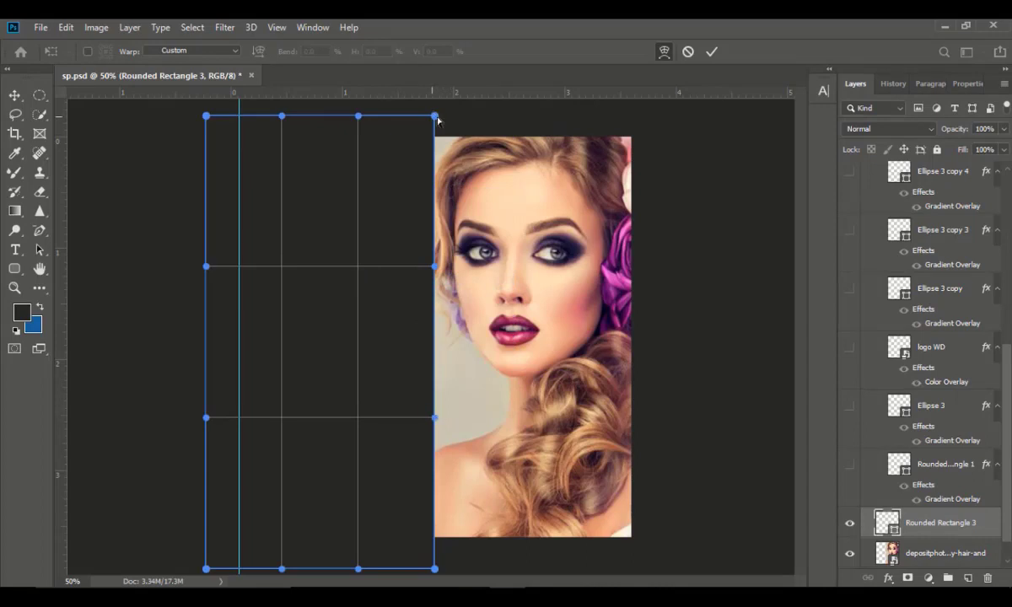
Step: Warp the Rounded Rectangle 3 shape so its right edge curves inward at mid-height and flares out at the upper and lower corners
{"action": "left_click_drag", "start_coordinate": [437, 121], "coordinate": [480, 121]}
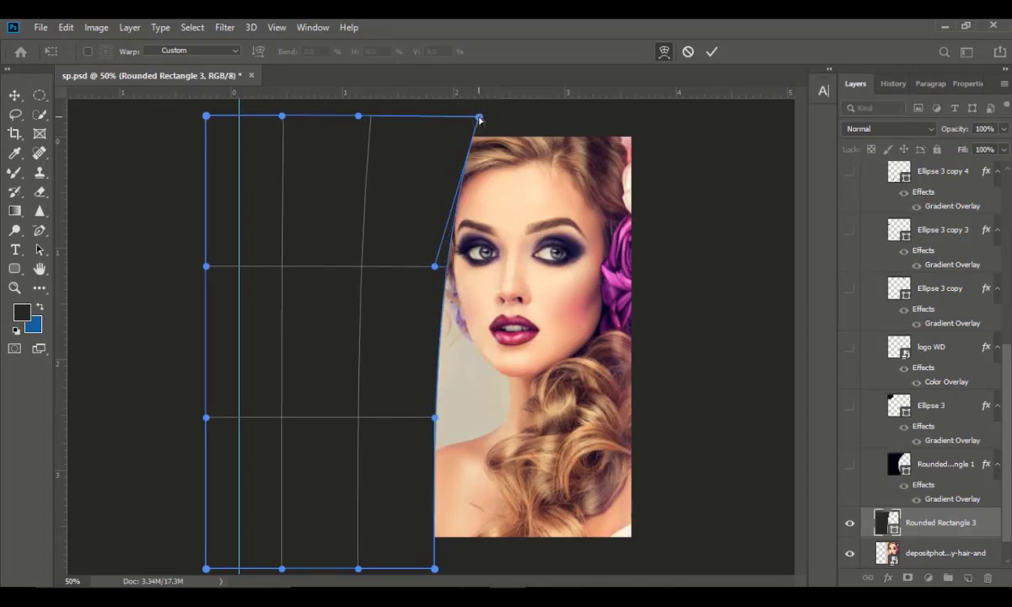
{"action": "left_click_drag", "start_coordinate": [435, 421], "coordinate": [306, 452]}
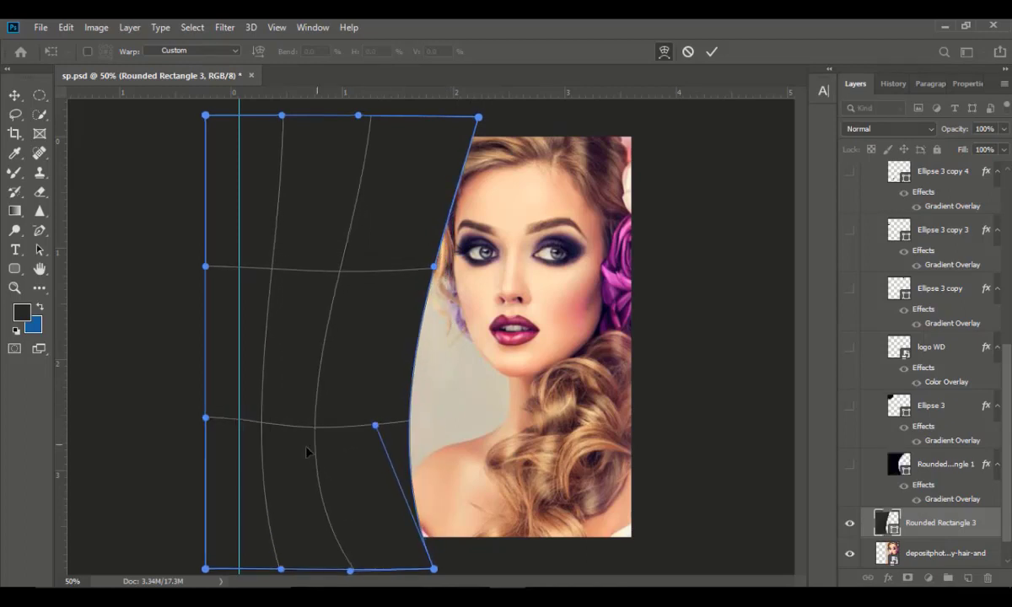
{"action": "left_click_drag", "start_coordinate": [408, 430], "coordinate": [379, 449]}
{"action": "left_click_drag", "start_coordinate": [391, 554], "coordinate": [452, 558]}
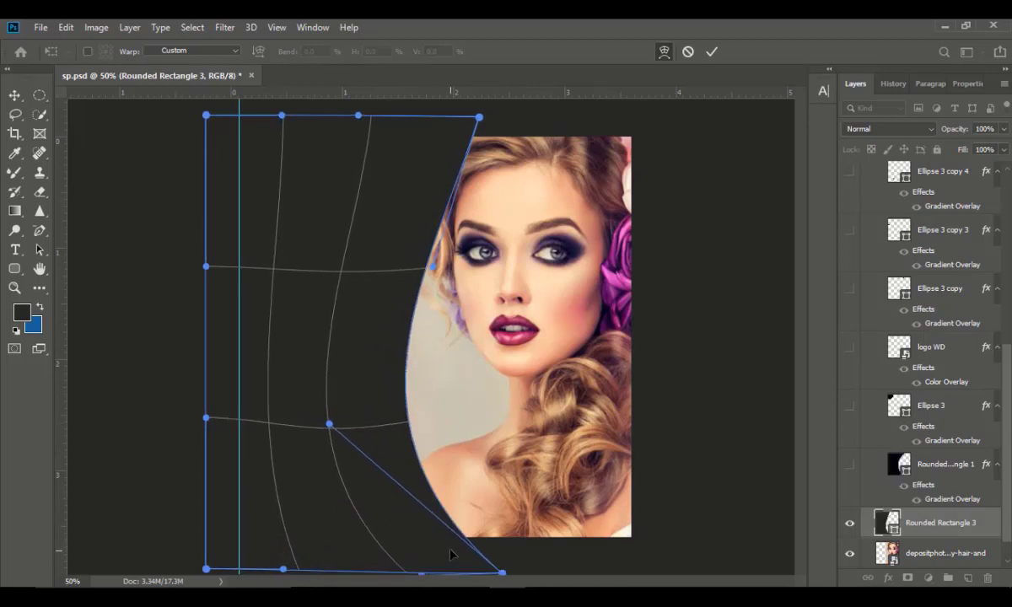
{"action": "key", "text": "Return"}
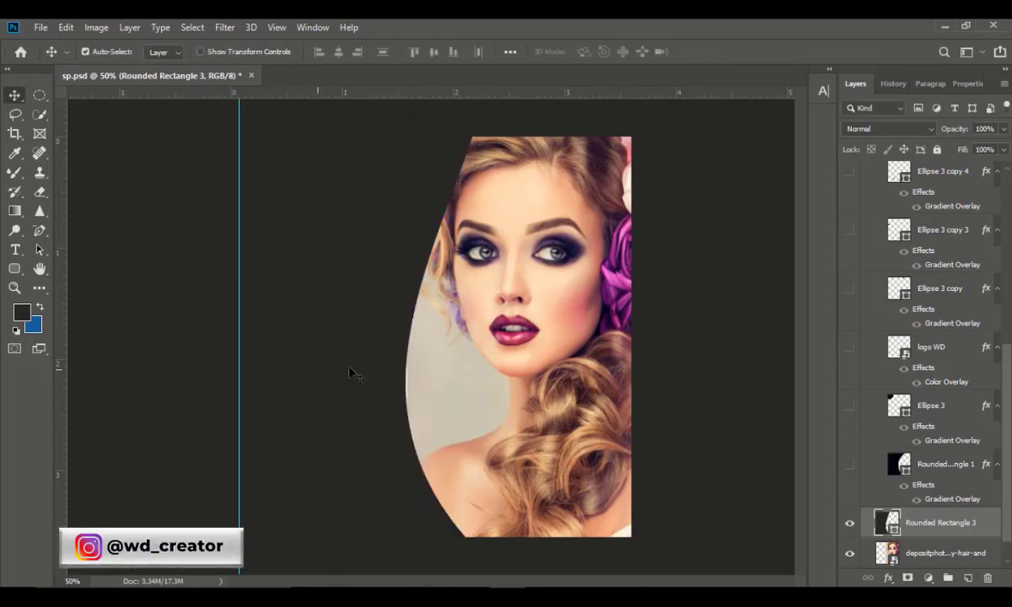
Step: Make the Rounded Rectangle 1 layer visible and delete the Rounded Rectangle 3 layer
{"action": "left_click", "coordinate": [849, 524]}
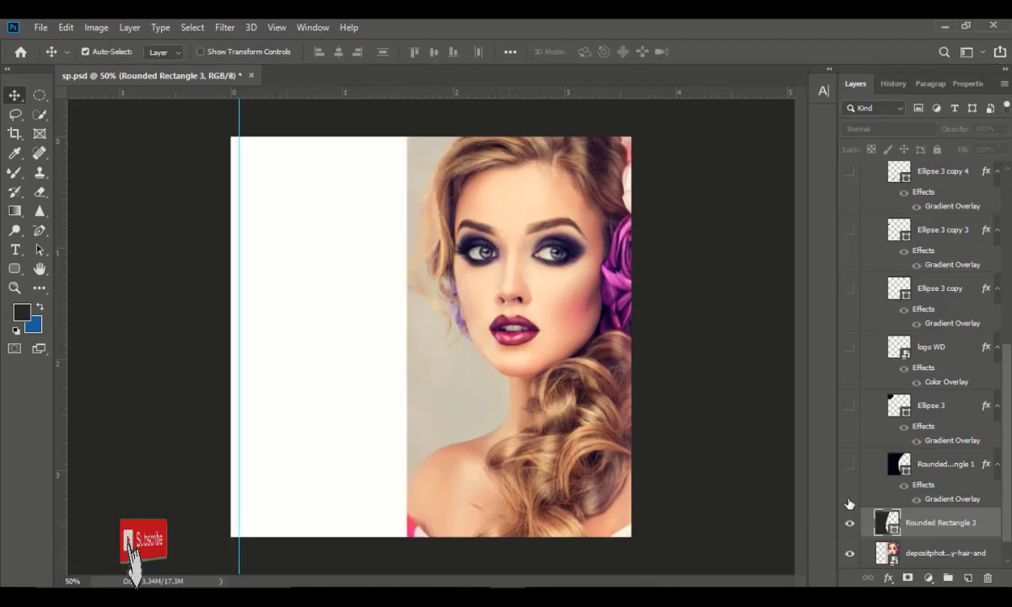
{"action": "left_click", "coordinate": [849, 525]}
{"action": "left_click", "coordinate": [849, 522]}
{"action": "left_click", "coordinate": [849, 464]}
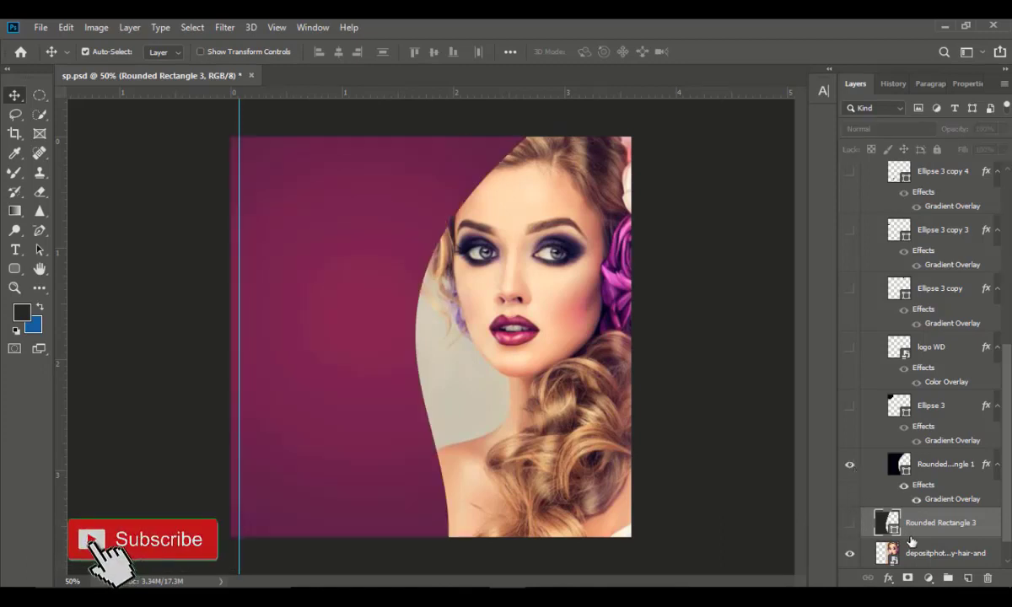
{"action": "left_click_drag", "start_coordinate": [935, 527], "coordinate": [987, 578]}
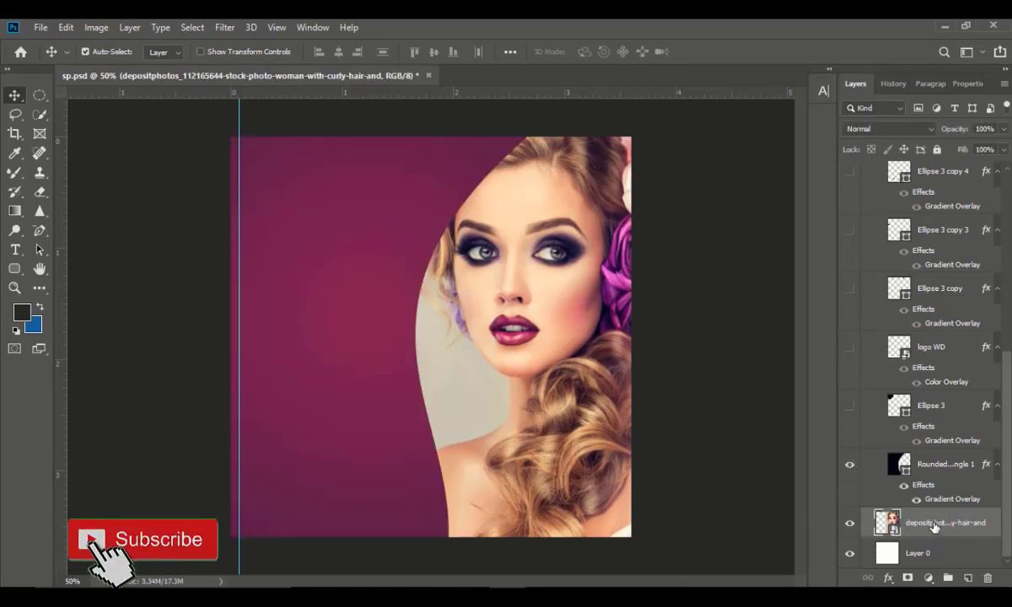
Step: Make the Ellipse 3 layer visible and select it on the canvas
{"action": "left_click", "coordinate": [317, 386]}
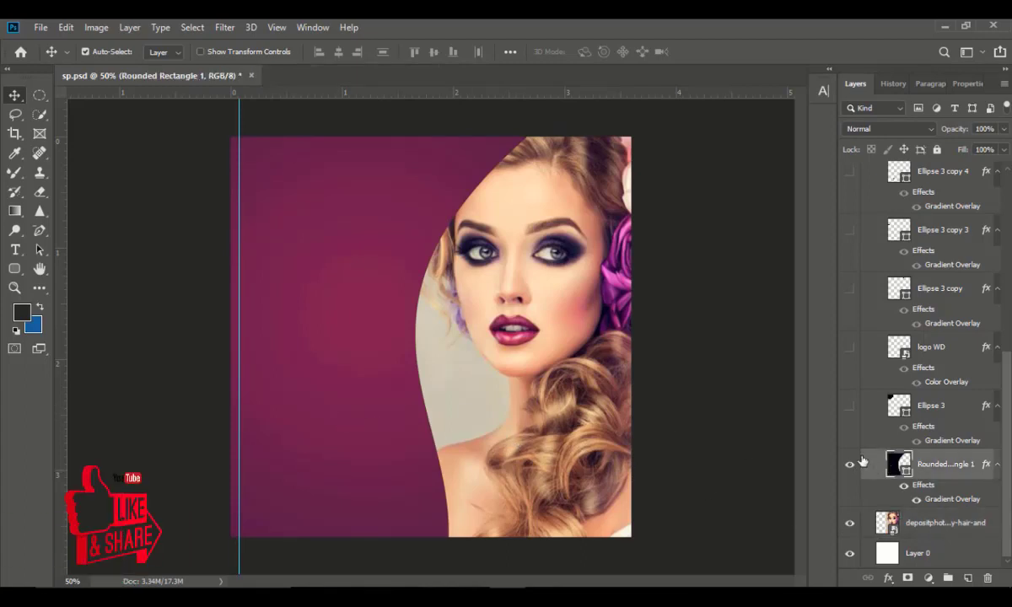
{"action": "left_click", "coordinate": [850, 407]}
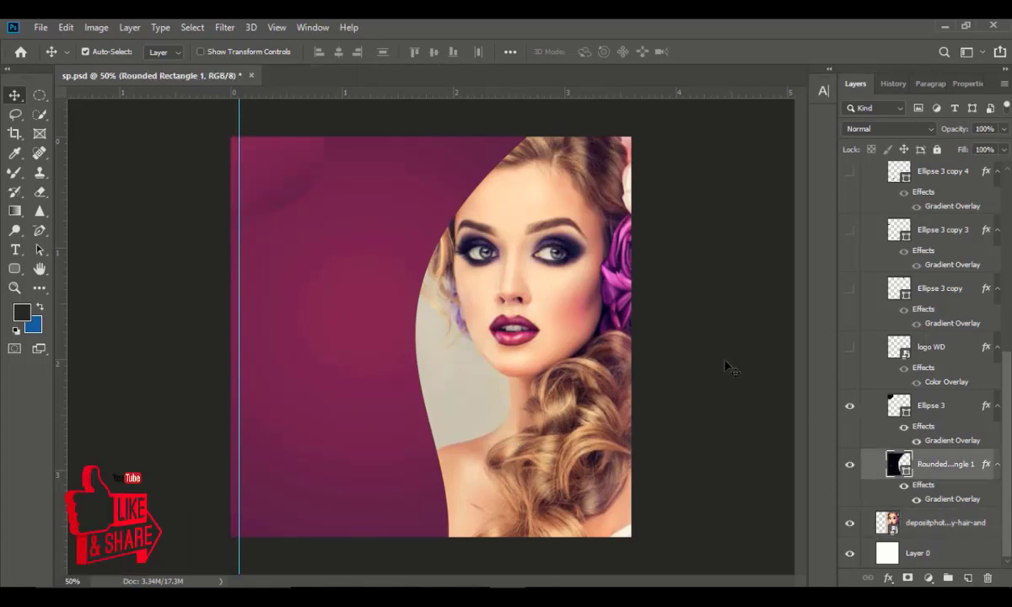
{"action": "left_click", "coordinate": [296, 170]}
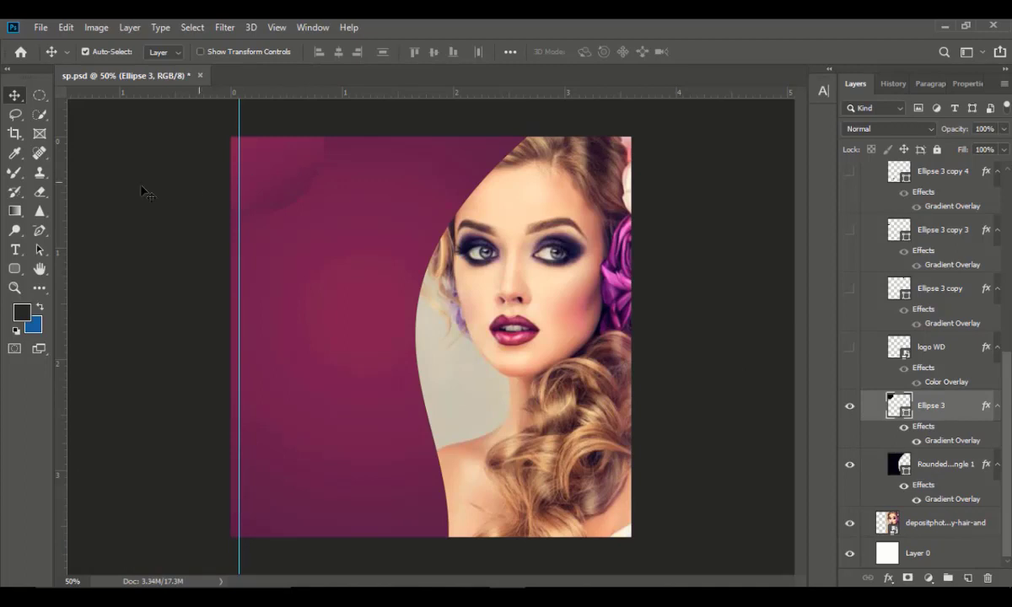
{"action": "mouse_move", "coordinate": [278, 169]}
{"action": "left_mouse_down"}
{"action": "mouse_move", "coordinate": [333, 269]}
{"action": "mouse_move", "coordinate": [298, 257]}
{"action": "mouse_move", "coordinate": [264, 176]}
{"action": "mouse_move", "coordinate": [245, 167]}
{"action": "mouse_move", "coordinate": [278, 170]}
{"action": "mouse_move", "coordinate": [268, 156]}
{"action": "mouse_move", "coordinate": [281, 173]}
{"action": "left_mouse_up"}
{"action": "left_click", "coordinate": [315, 229]}
Step: Make the logo WD layer and the Ellipse 3 copy, copy 2, copy 3, copy 4 and copy 5 layers visible
{"action": "left_click", "coordinate": [850, 351]}
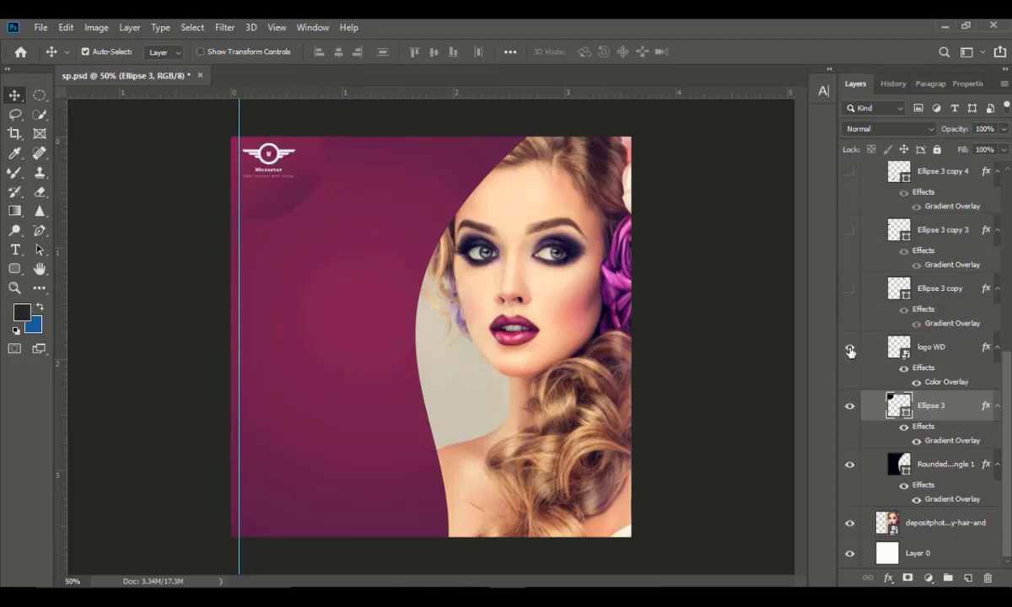
{"action": "left_click", "coordinate": [850, 288]}
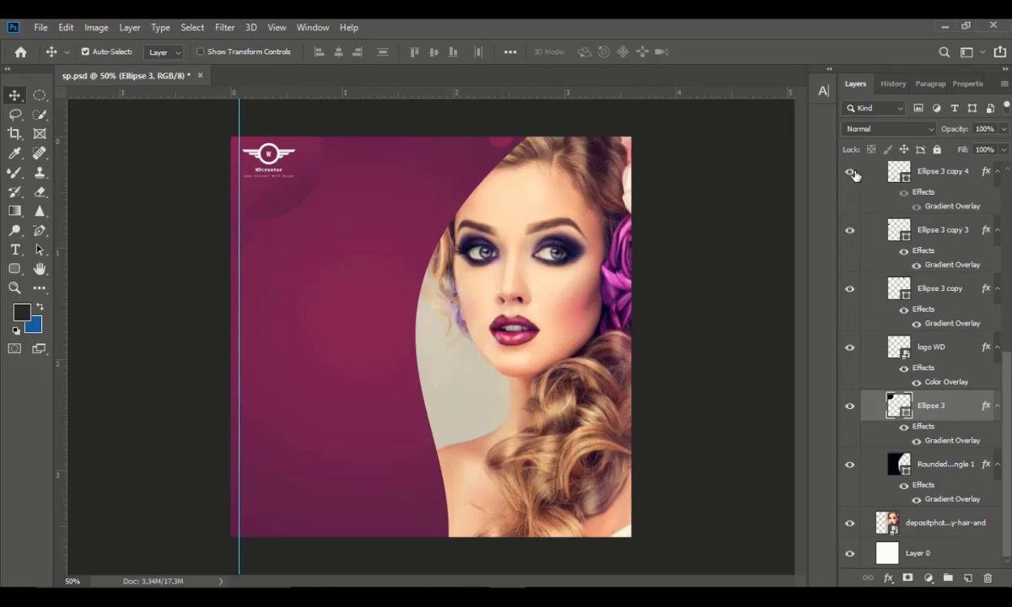
{"action": "scroll", "coordinate": [858, 228], "scroll_direction": "up", "scroll_amount": 5}
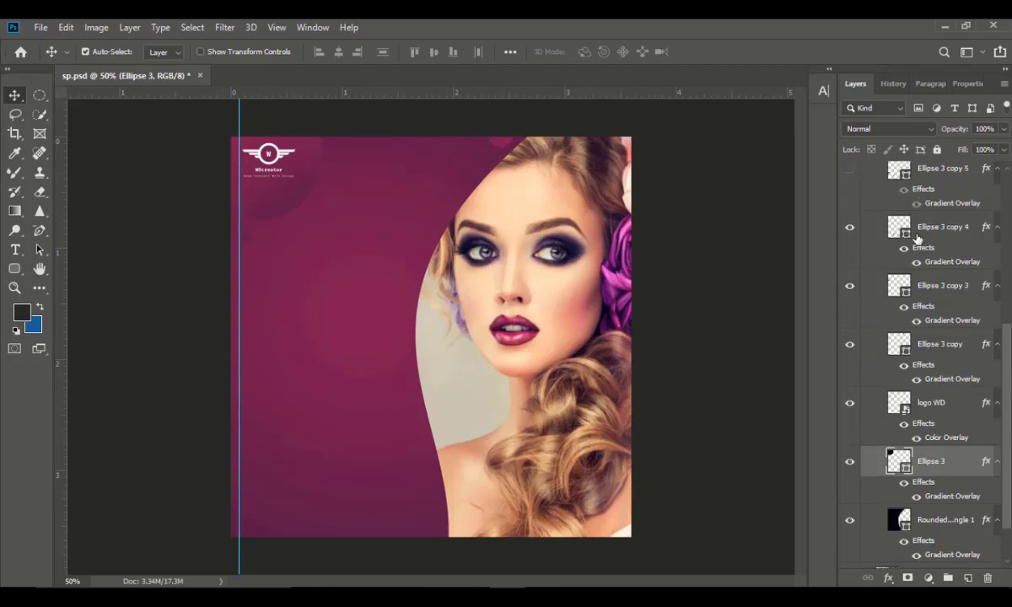
{"action": "left_click", "coordinate": [849, 317]}
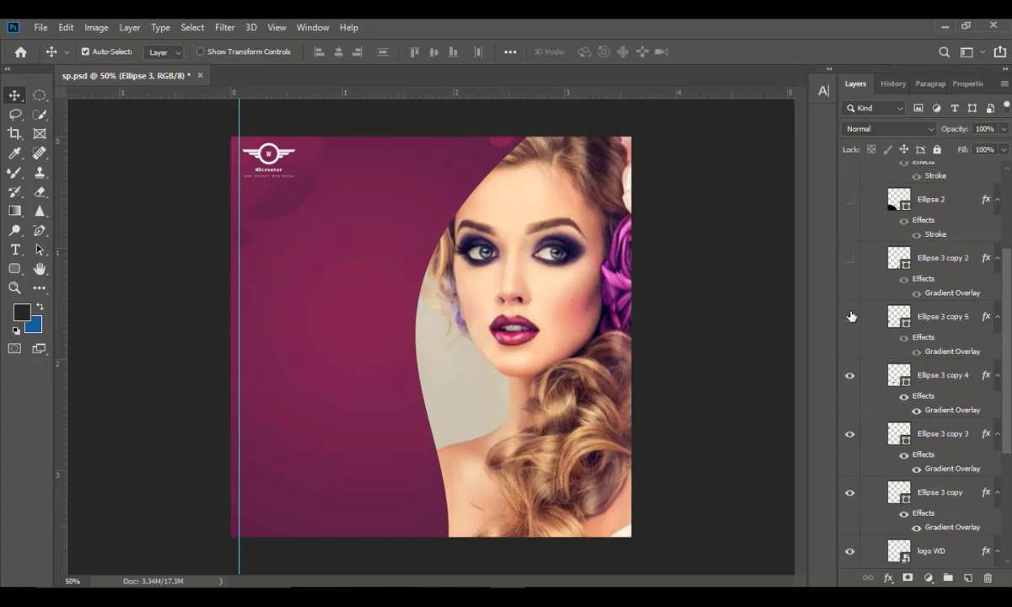
{"action": "left_click", "coordinate": [849, 258]}
Step: Show the Ellipse 2 outline briefly, select it on the canvas, and hide its layer again
{"action": "left_click", "coordinate": [850, 201]}
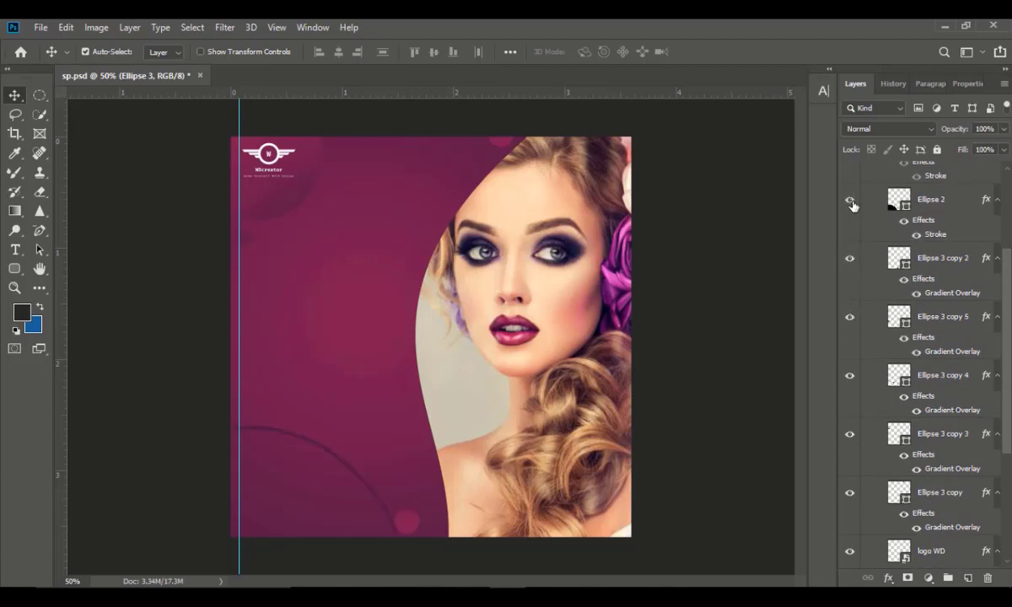
{"action": "left_click", "coordinate": [308, 497]}
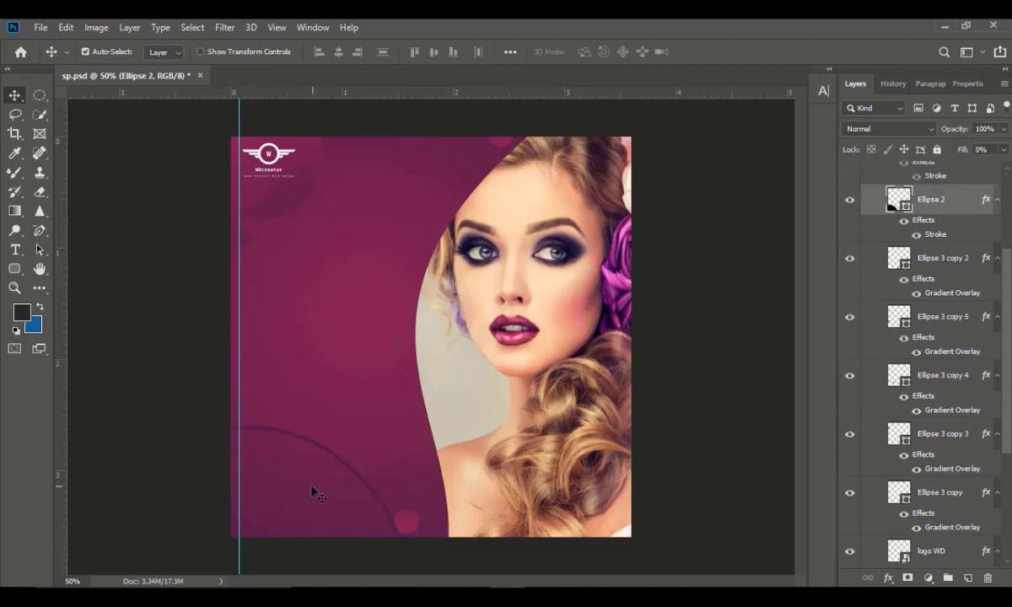
{"action": "scroll", "coordinate": [942, 302], "scroll_direction": "up", "scroll_amount": 2}
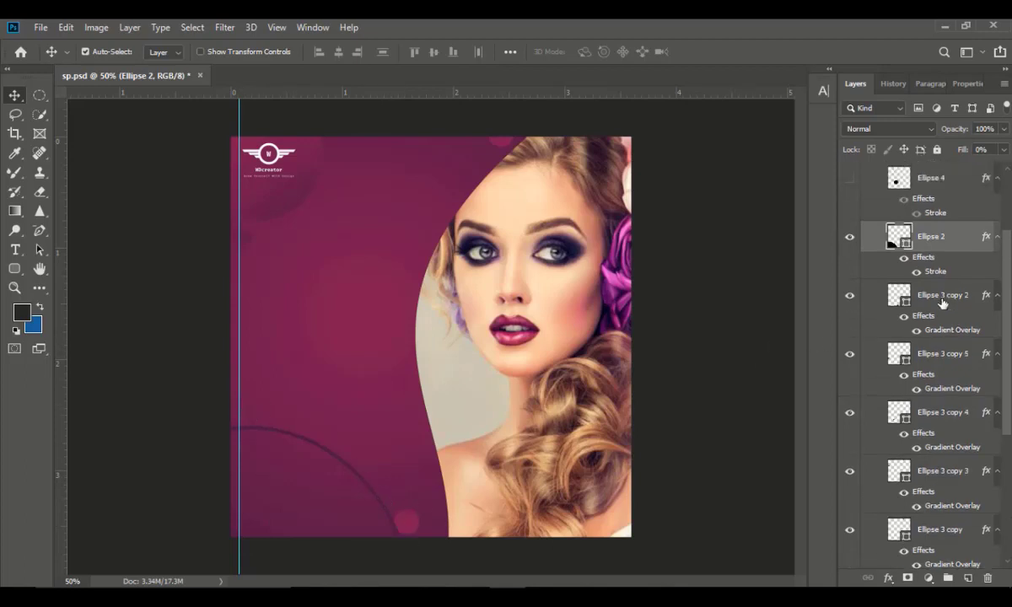
{"action": "scroll", "coordinate": [943, 302], "scroll_direction": "up", "scroll_amount": 1}
{"action": "left_click", "coordinate": [850, 254]}
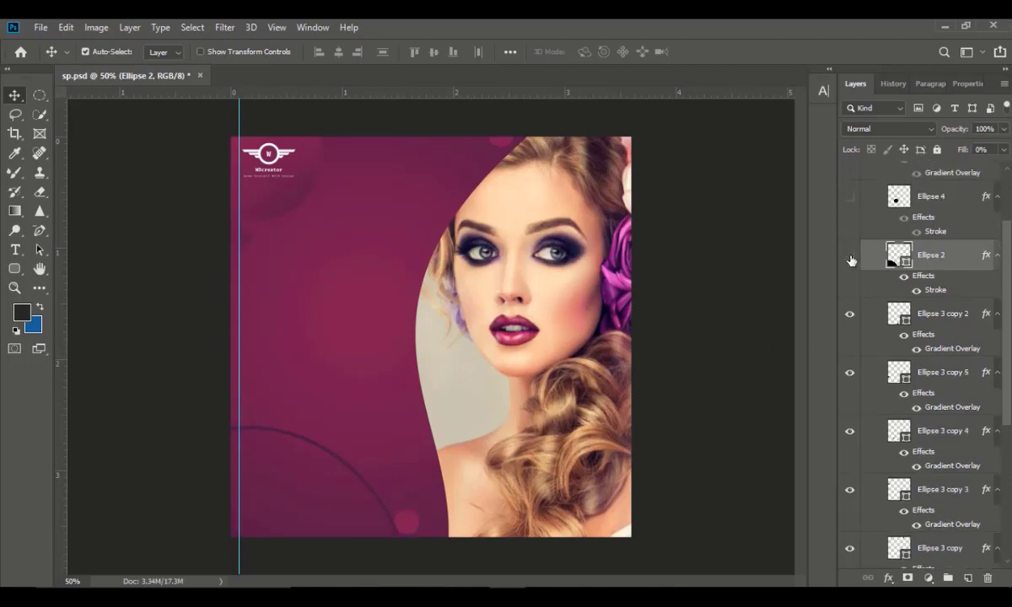
Step: Draw a black ellipse about 558 by 536 px over the artwork's lower-left corner and lower it to about Y 818 px
{"action": "left_click", "coordinate": [14, 268]}
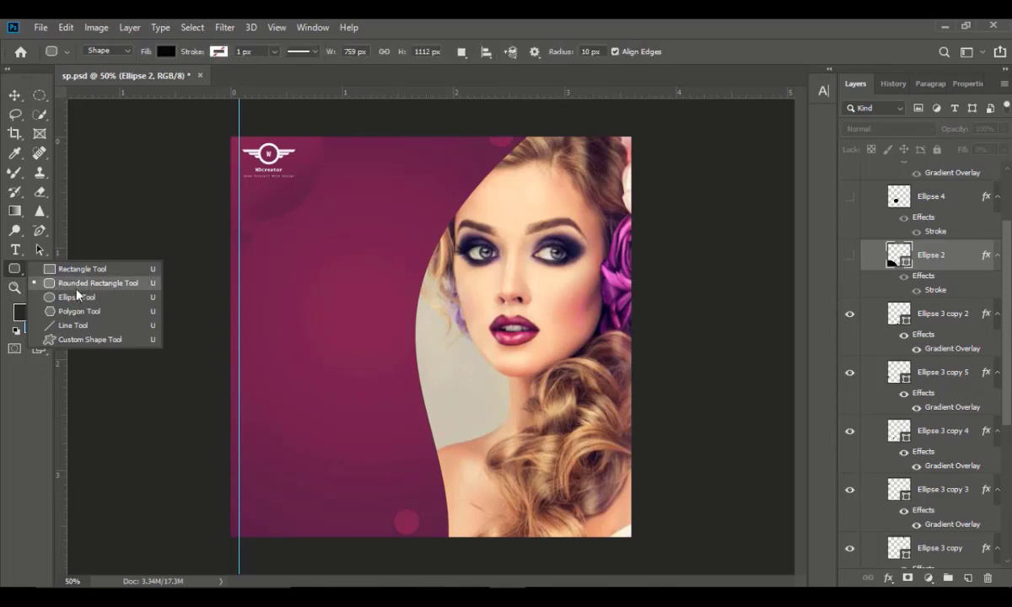
{"action": "left_click", "coordinate": [80, 299]}
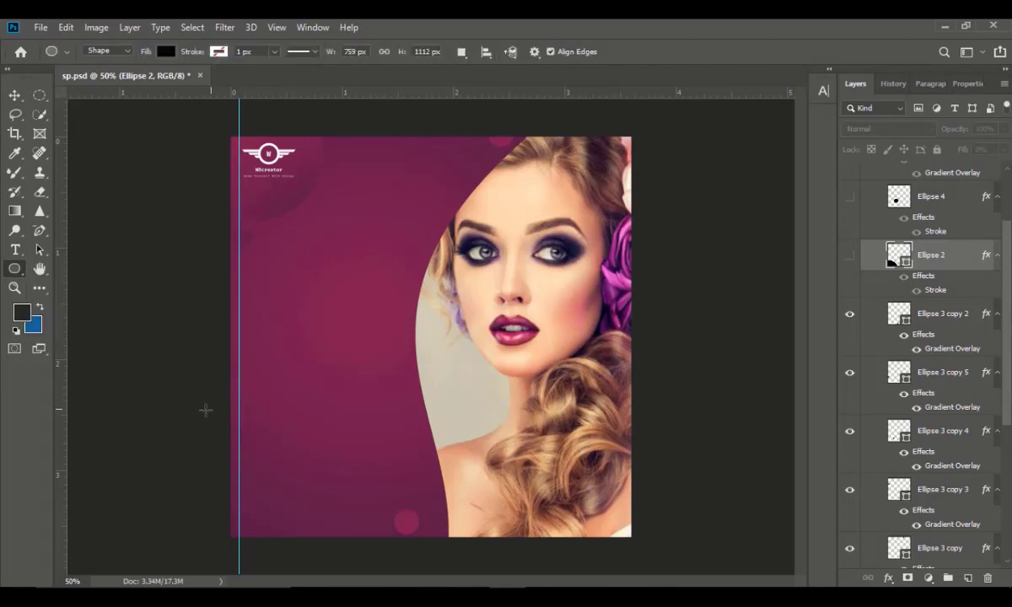
{"action": "left_click", "coordinate": [204, 411]}
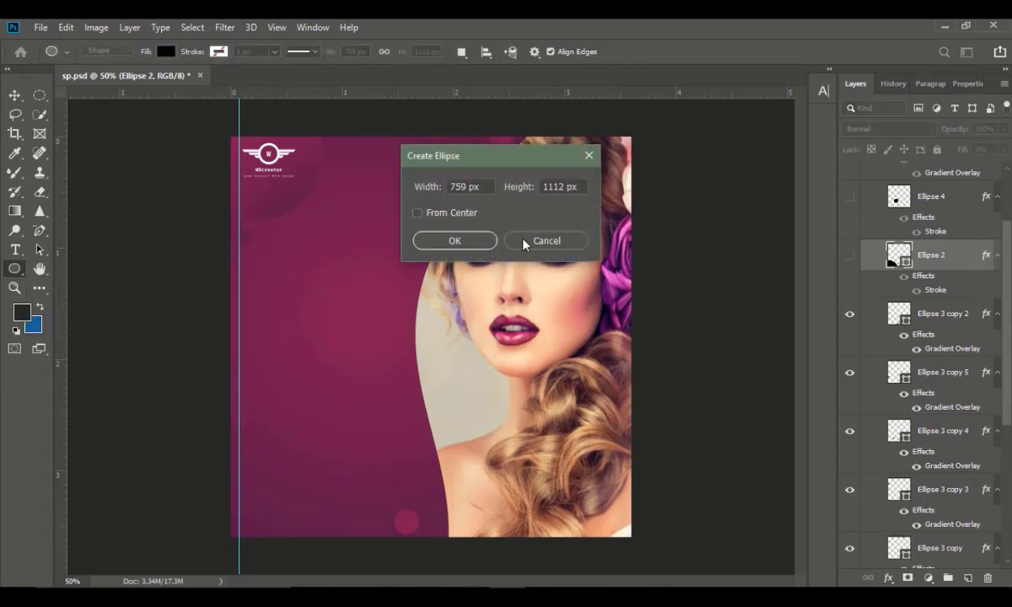
{"action": "left_click", "coordinate": [523, 244]}
{"action": "left_click_drag", "start_coordinate": [177, 390], "coordinate": [378, 582]}
{"action": "left_click", "coordinate": [14, 95]}
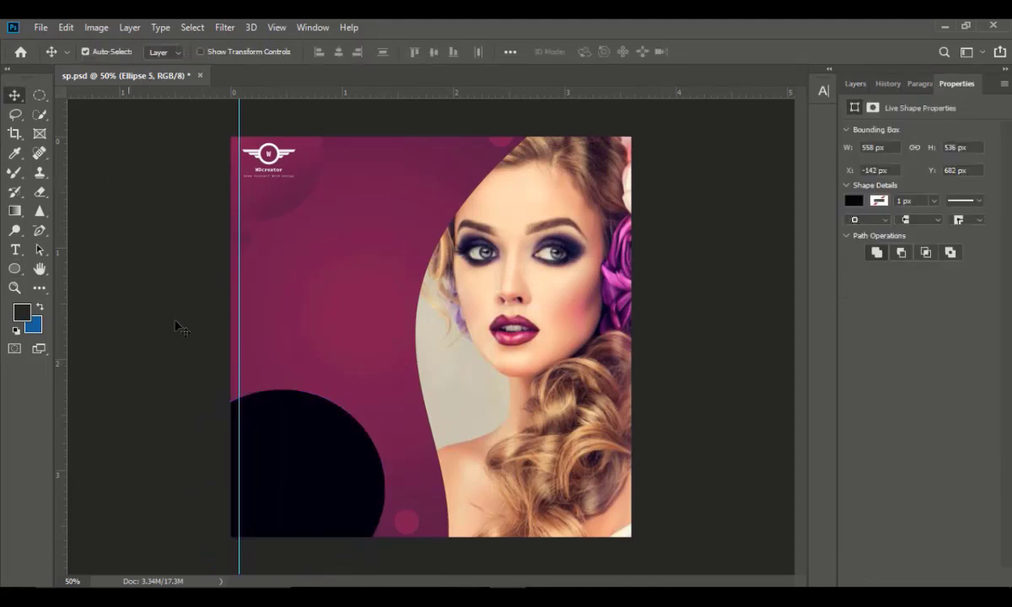
{"action": "left_click_drag", "start_coordinate": [319, 452], "coordinate": [315, 509]}
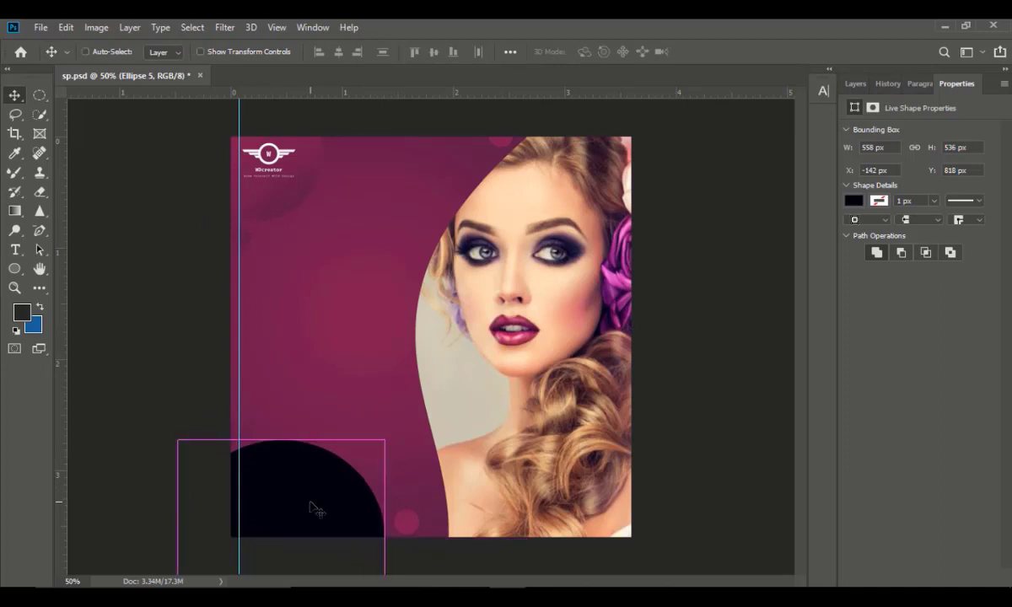
Step: Warp the black ellipse so its upper-left part bulges upward and its right side extends outward
{"action": "key", "text": "ctrl+t"}
{"action": "right_click", "coordinate": [312, 504]}
{"action": "left_click", "coordinate": [325, 387]}
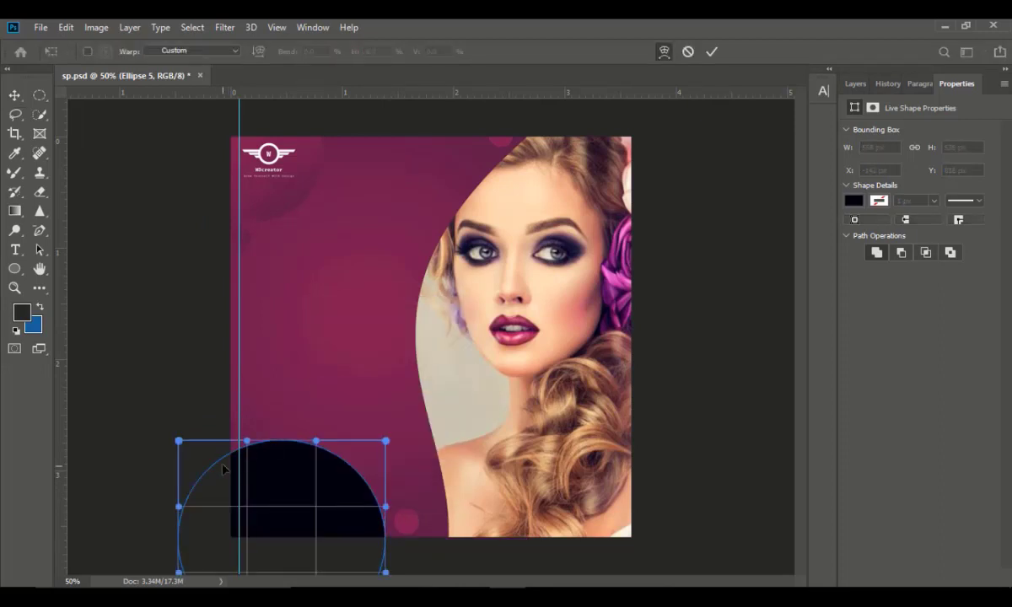
{"action": "left_click_drag", "start_coordinate": [225, 467], "coordinate": [217, 437]}
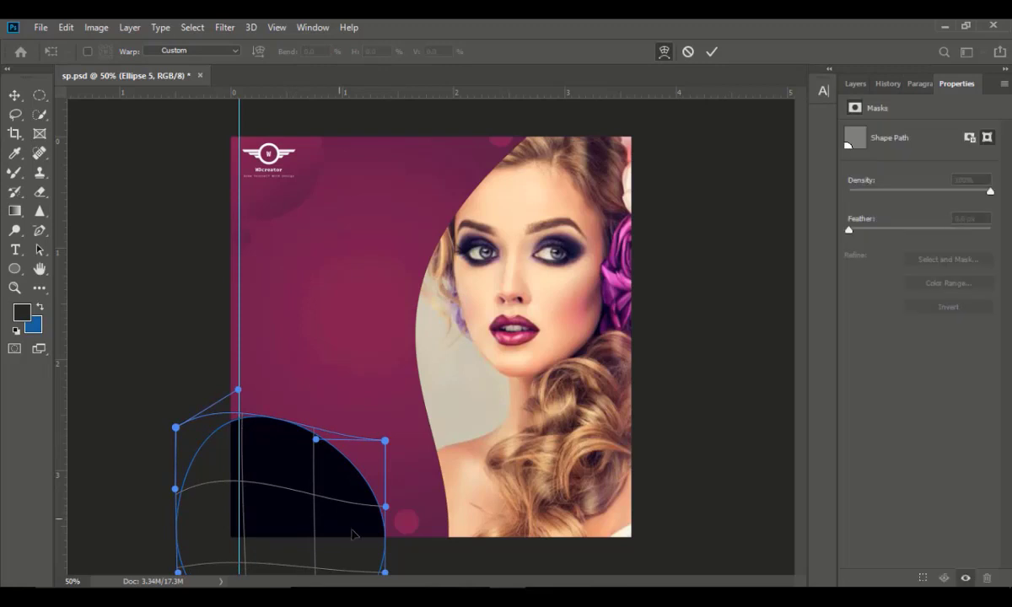
{"action": "left_click_drag", "start_coordinate": [336, 503], "coordinate": [372, 544]}
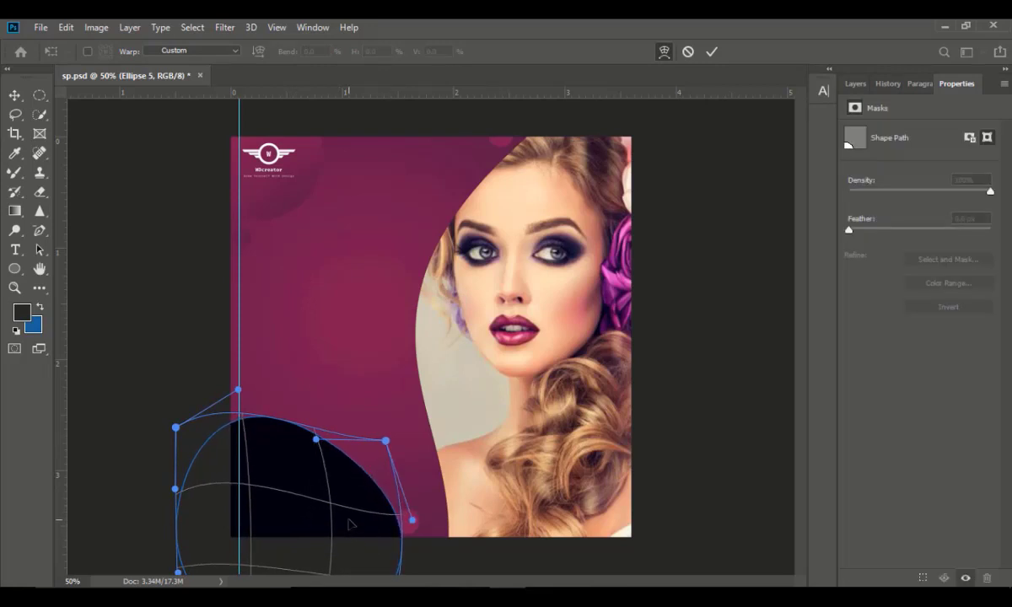
{"action": "key", "text": "Return"}
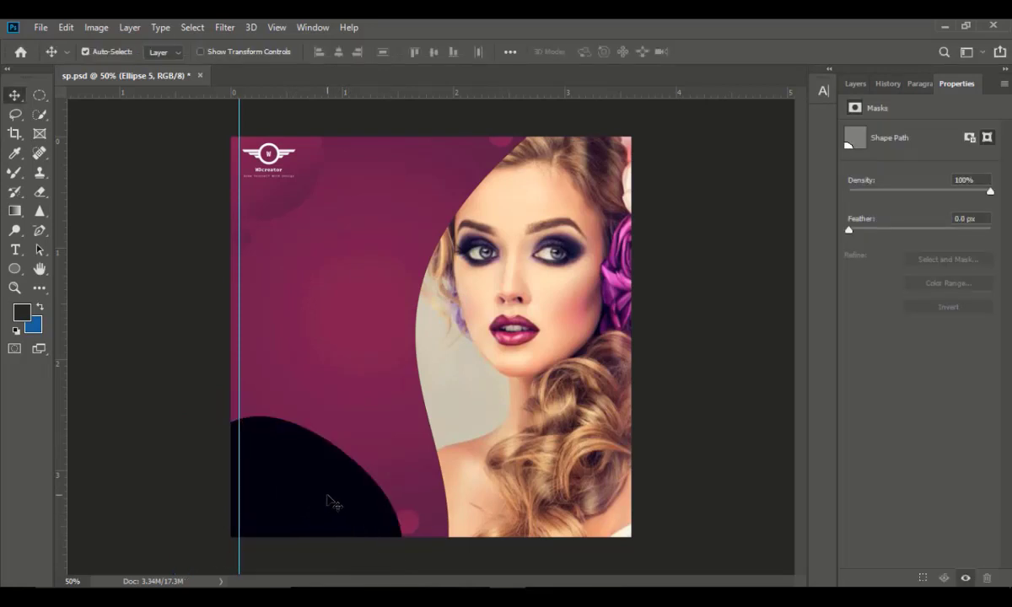
Step: Warp the black shape again to round out its upper-right edge slightly
{"action": "key", "text": "ctrl+t"}
{"action": "right_click", "coordinate": [333, 497]}
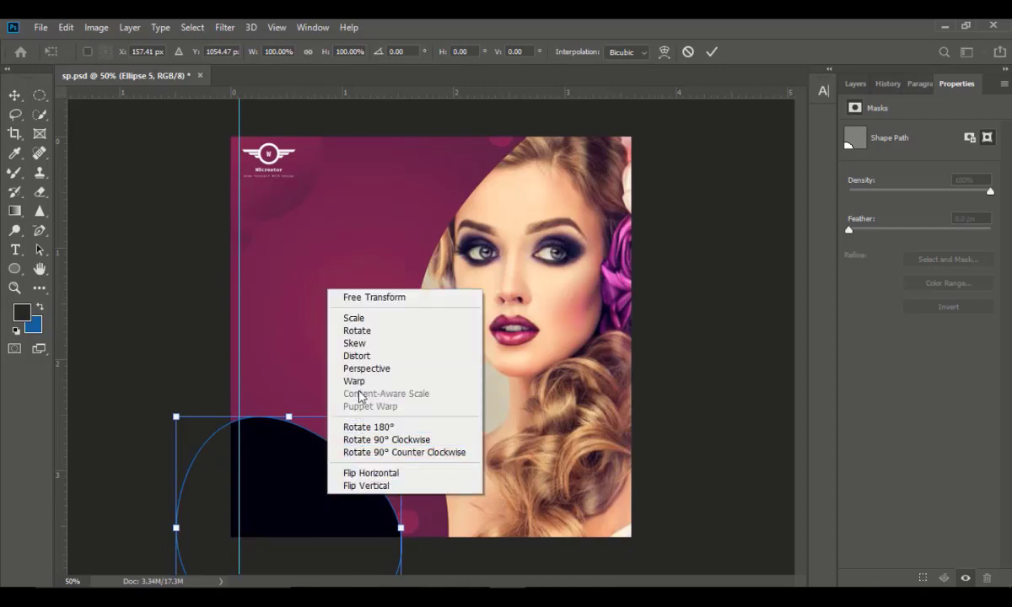
{"action": "left_click", "coordinate": [354, 381]}
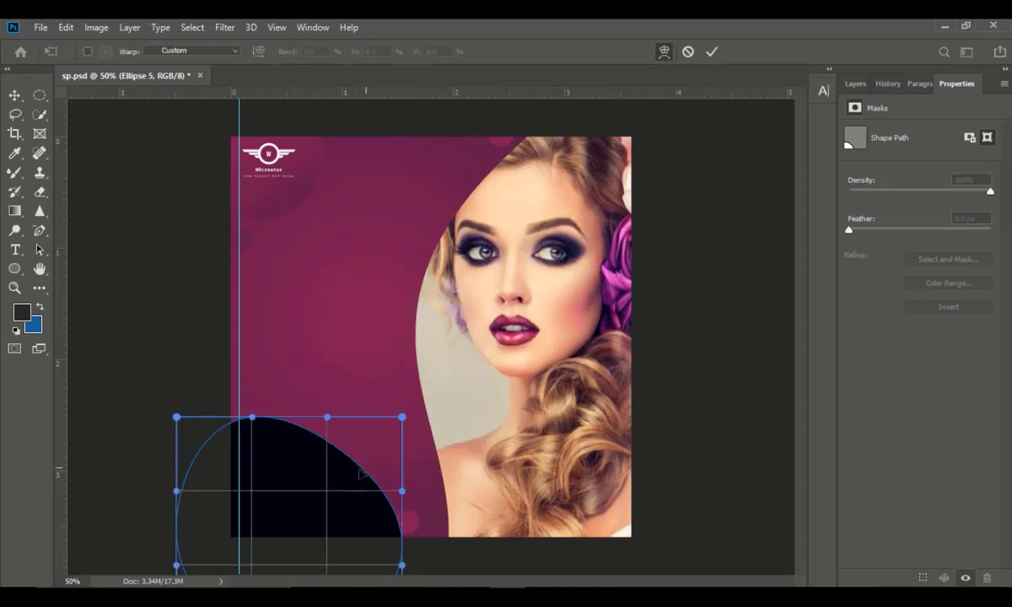
{"action": "left_click_drag", "start_coordinate": [360, 473], "coordinate": [367, 467]}
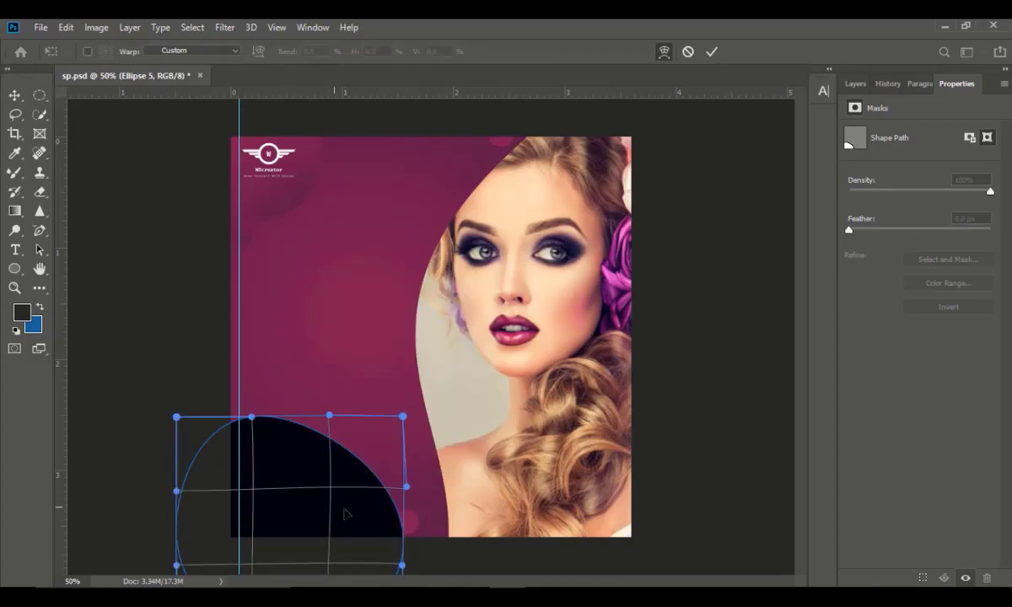
{"action": "key", "text": "Return"}
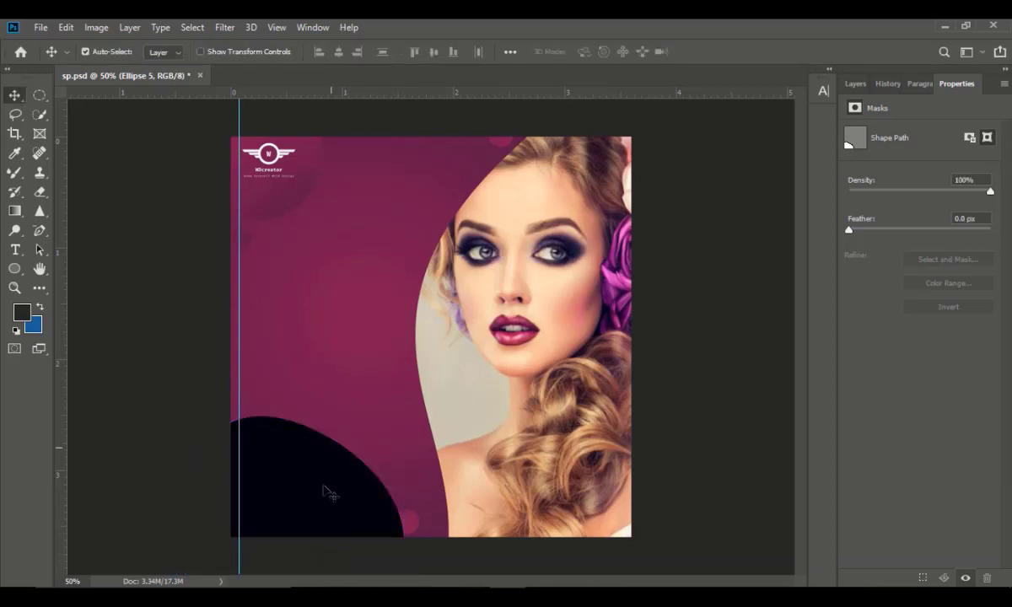
Step: Apply a pink-red radial Gradient Overlay to the Ellipse 5 shape, and delete its layer
{"action": "left_click", "coordinate": [862, 88]}
{"action": "left_click", "coordinate": [892, 573]}
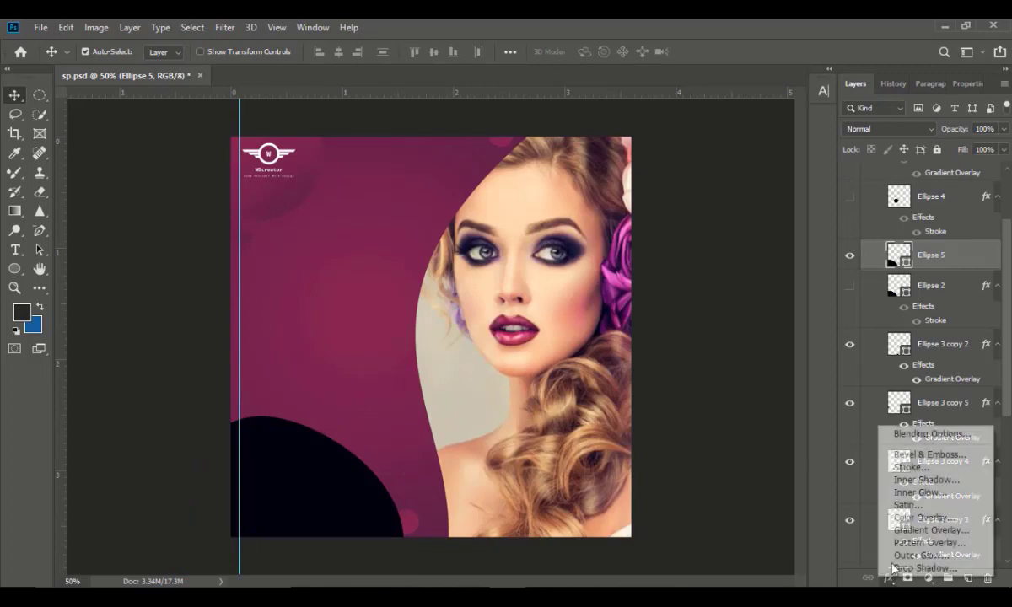
{"action": "left_click", "coordinate": [912, 532]}
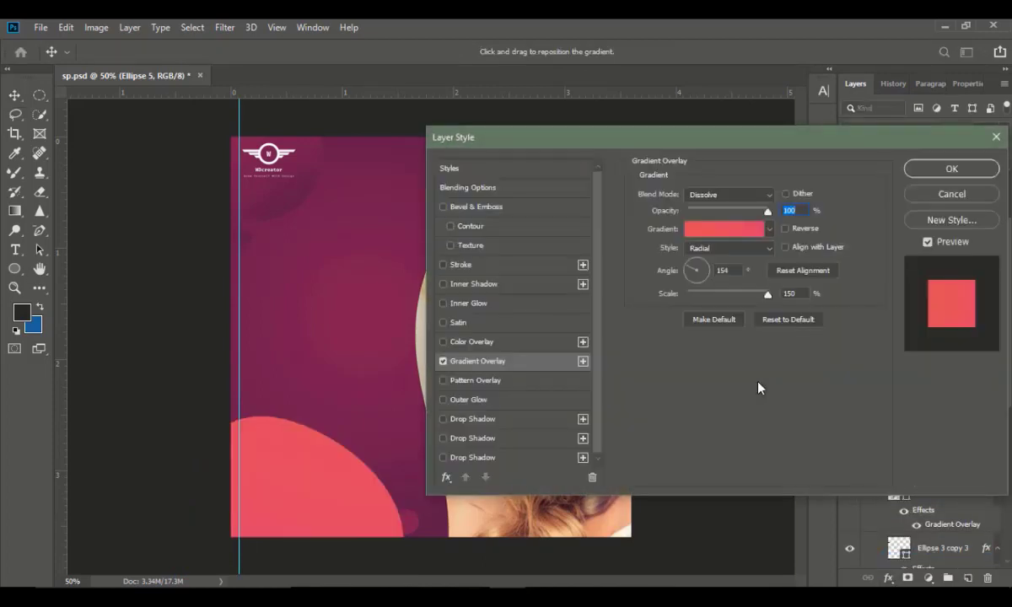
{"action": "left_click", "coordinate": [932, 168]}
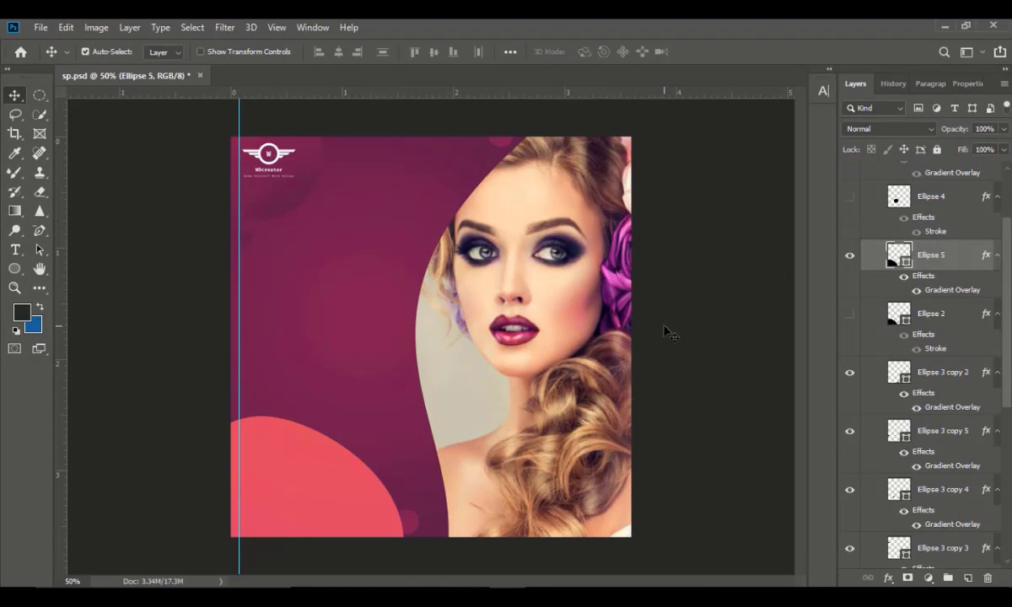
{"action": "key", "text": "Delete"}
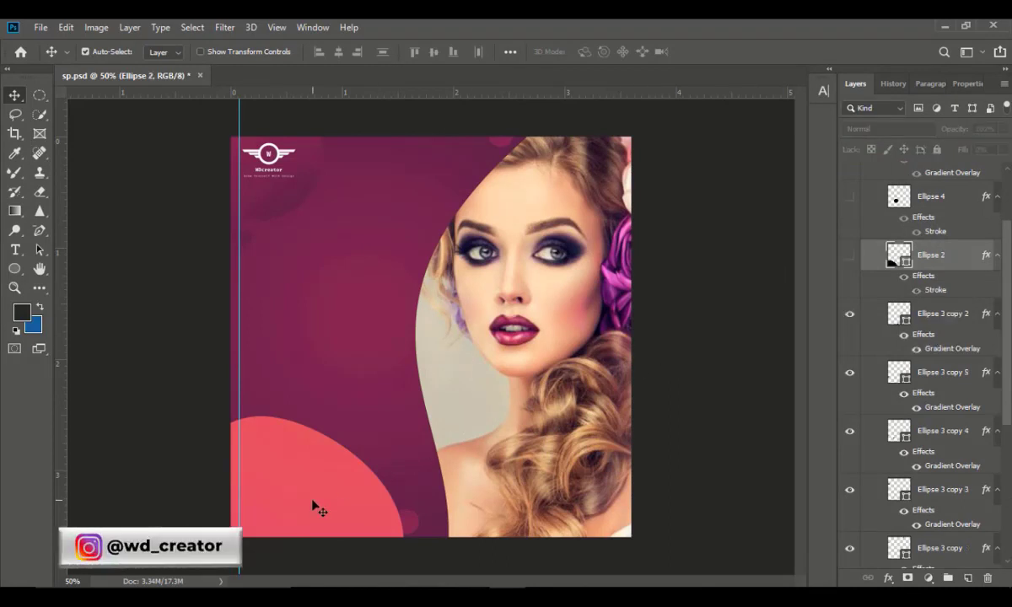
Step: Make the Ellipse 2, Ellipse 4 and Ellipse 1 layers visible and collapse the shapes group
{"action": "left_click", "coordinate": [339, 485]}
{"action": "scroll", "coordinate": [872, 421], "scroll_direction": "up", "scroll_amount": 5}
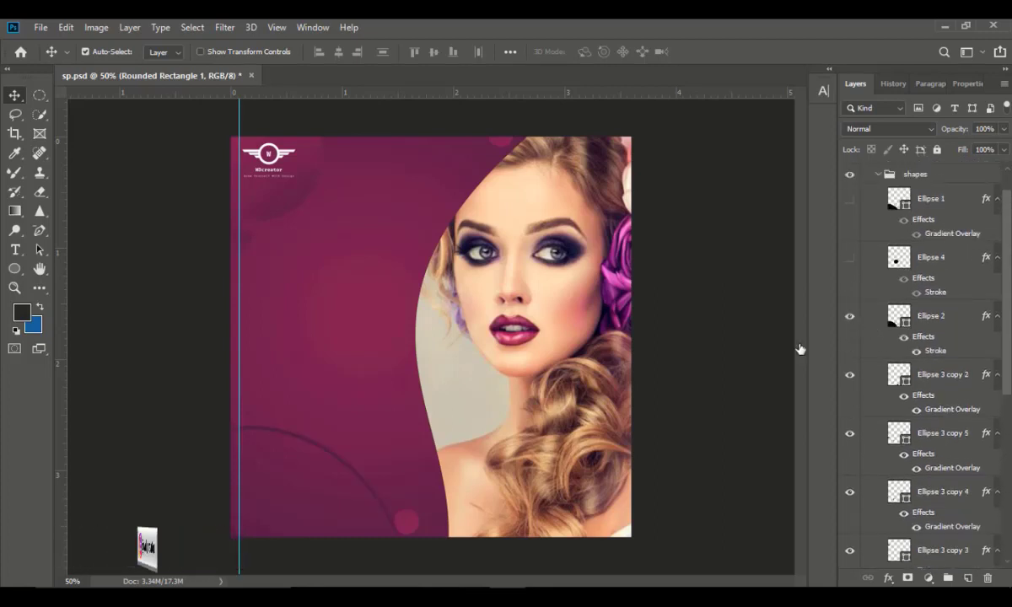
{"action": "left_click", "coordinate": [280, 504]}
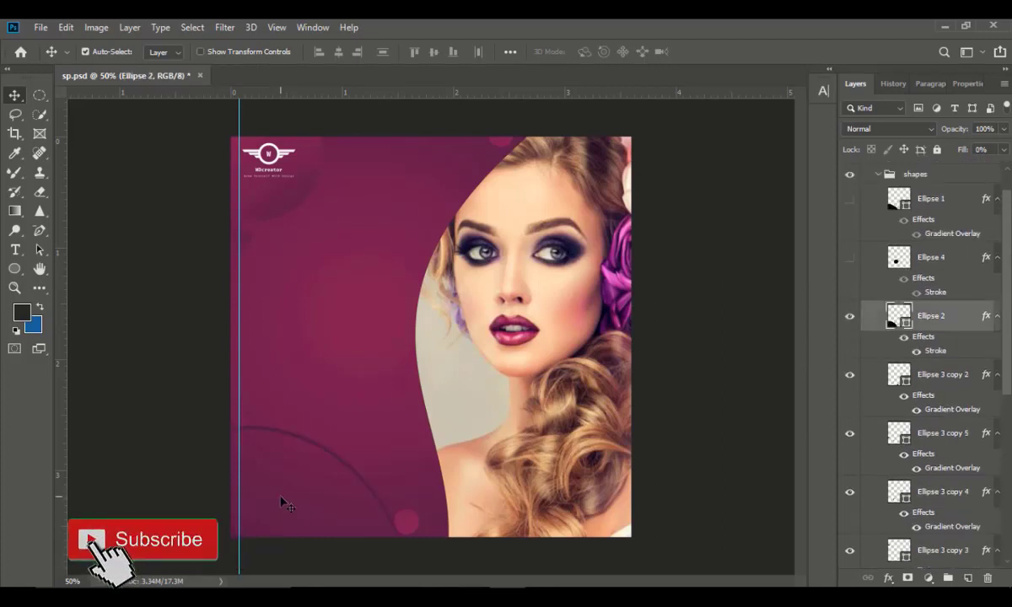
{"action": "left_click", "coordinate": [848, 258]}
{"action": "left_click", "coordinate": [851, 199]}
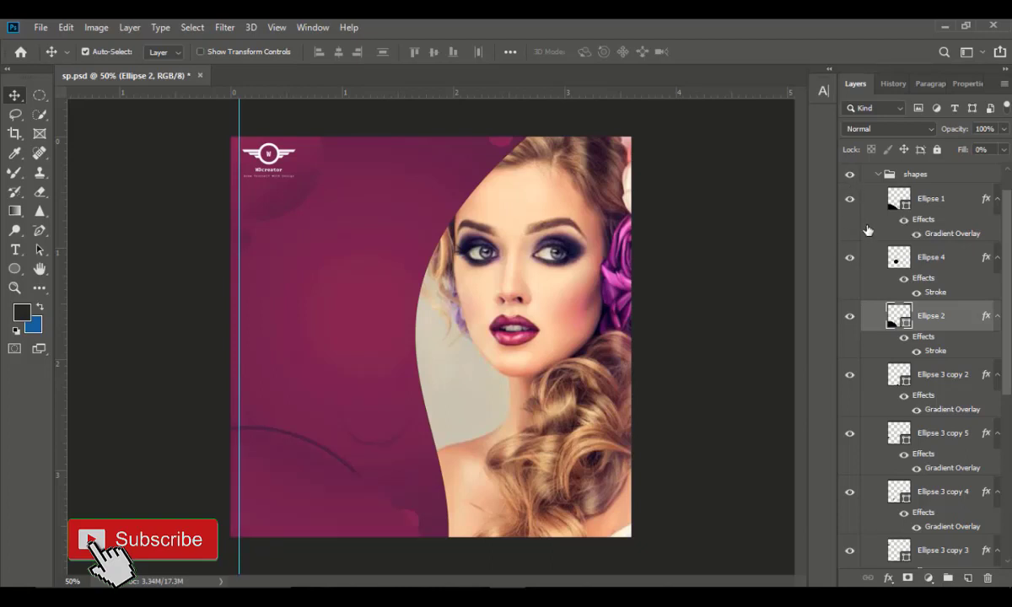
{"action": "scroll", "coordinate": [890, 249], "scroll_direction": "up", "scroll_amount": 2}
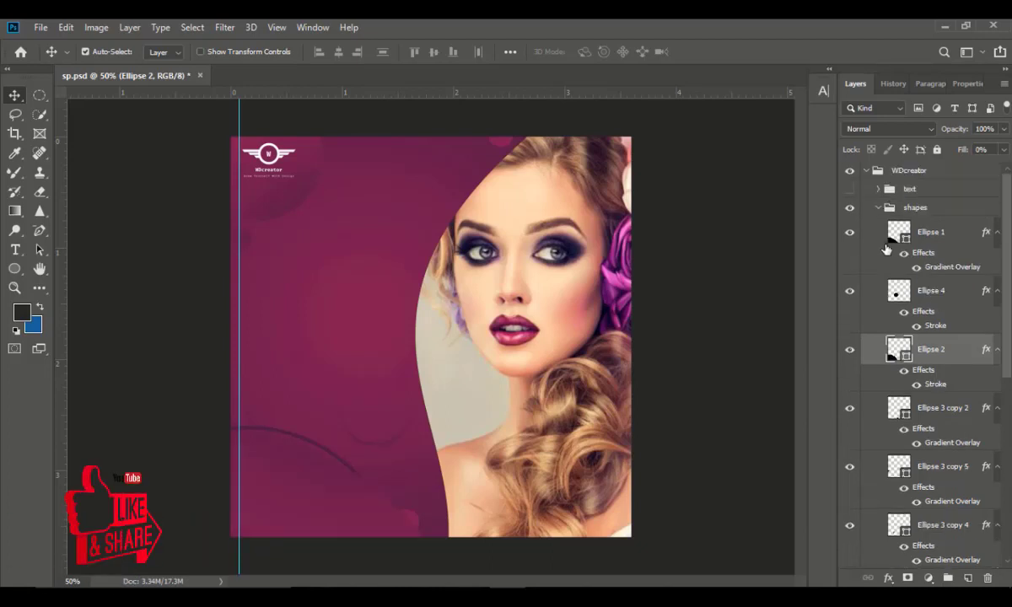
{"action": "left_click", "coordinate": [877, 208]}
Step: Make the website address and both placeholder sentence layers of the text 2 group visible, and collapse that group
{"action": "left_click", "coordinate": [879, 194]}
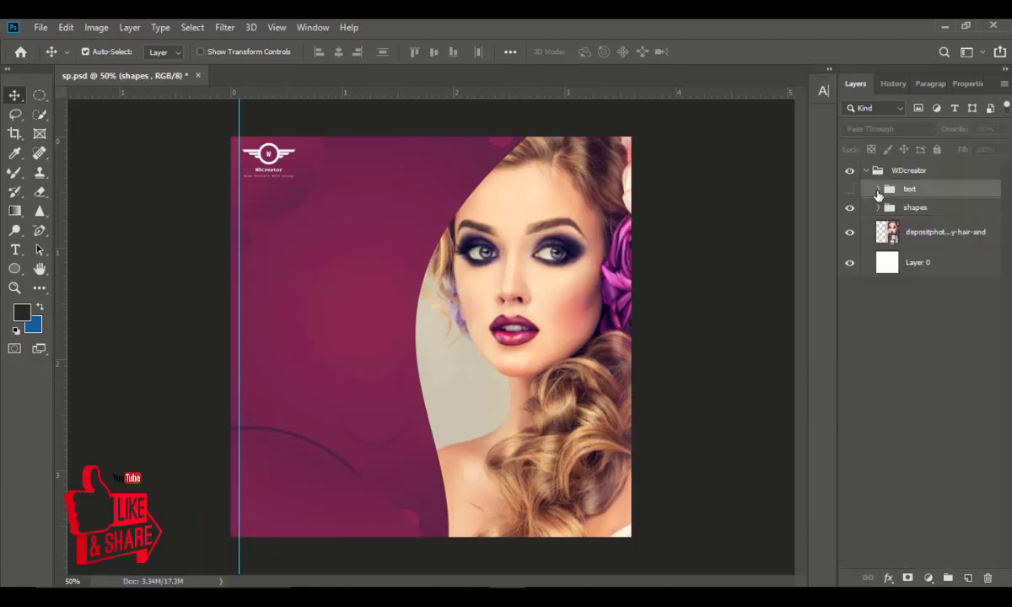
{"action": "left_click", "coordinate": [878, 190]}
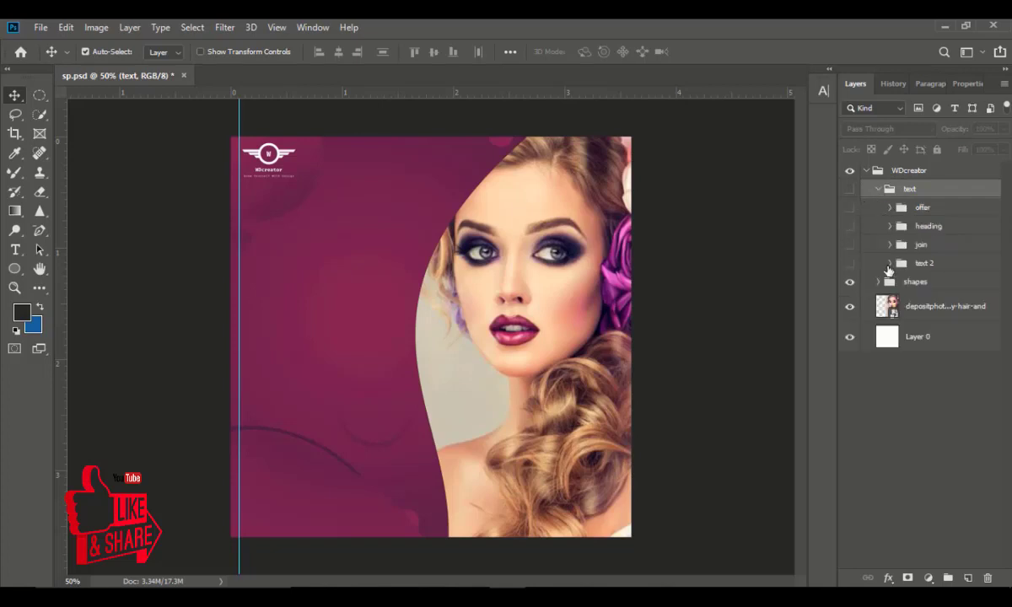
{"action": "left_click", "coordinate": [889, 264]}
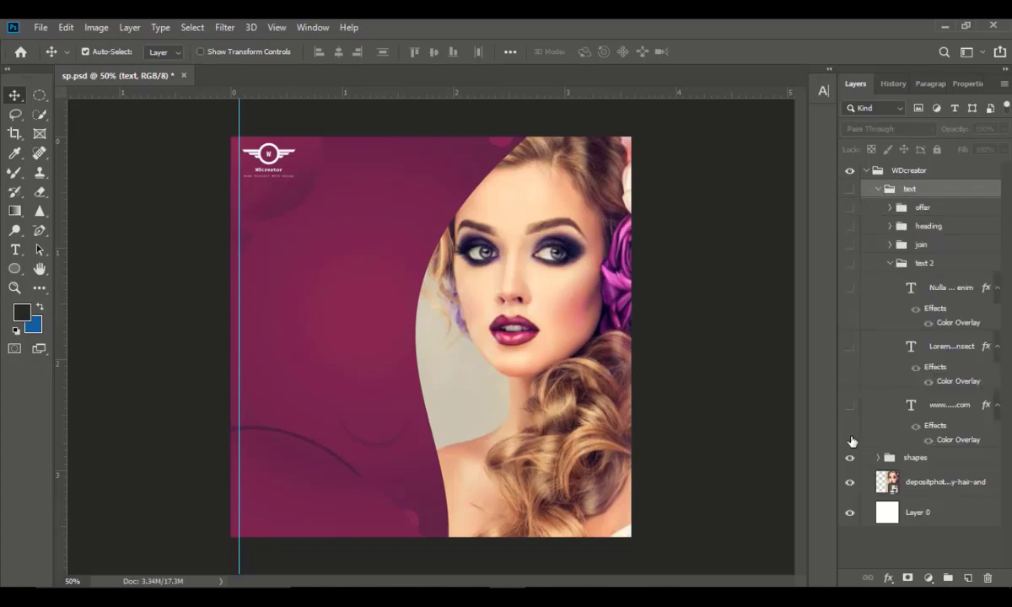
{"action": "left_click", "coordinate": [850, 407]}
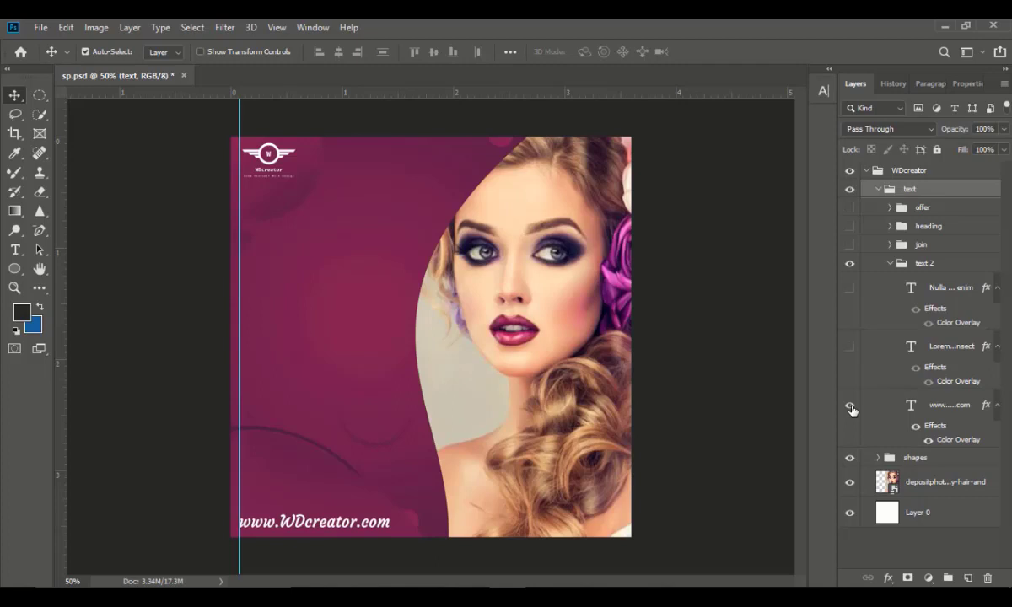
{"action": "left_click", "coordinate": [850, 349]}
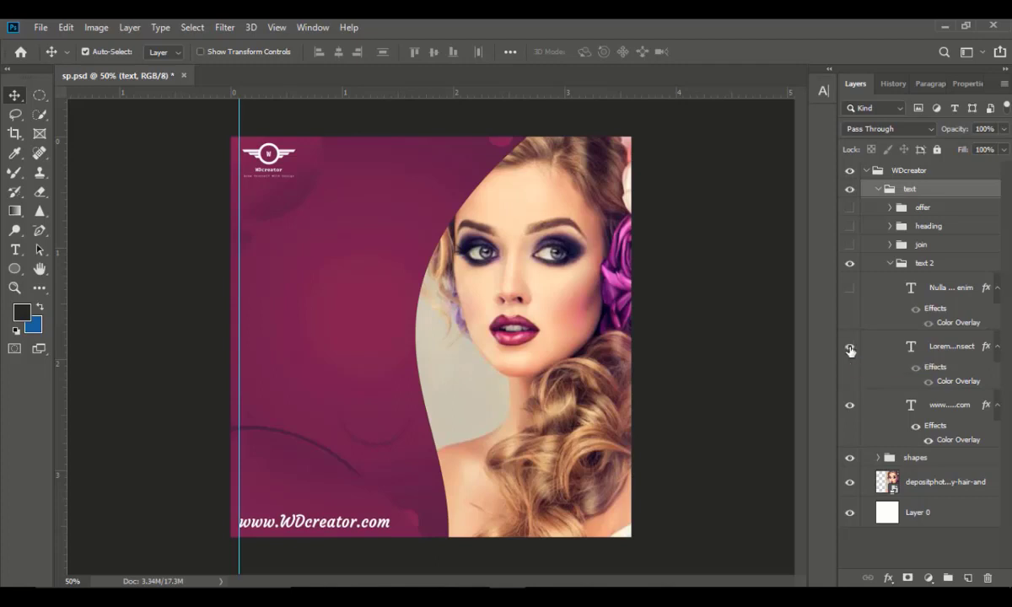
{"action": "left_click", "coordinate": [850, 289]}
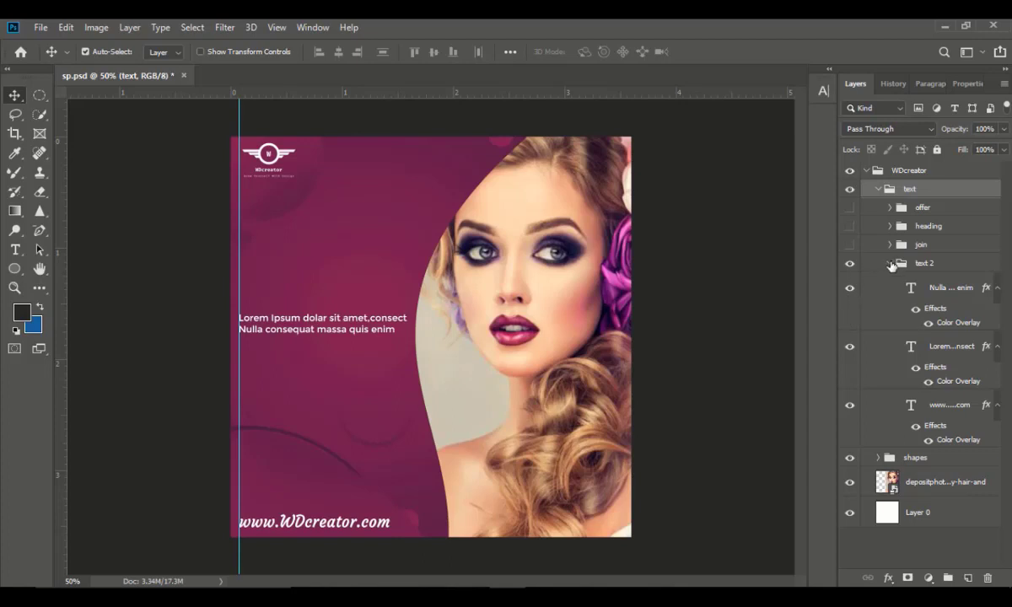
{"action": "left_click", "coordinate": [890, 263]}
Step: Make the Rounded Rectangle 2 and JOIN NOW layers of the join group visible, checking the rectangle without its Gradient Overlay
{"action": "left_click", "coordinate": [889, 244]}
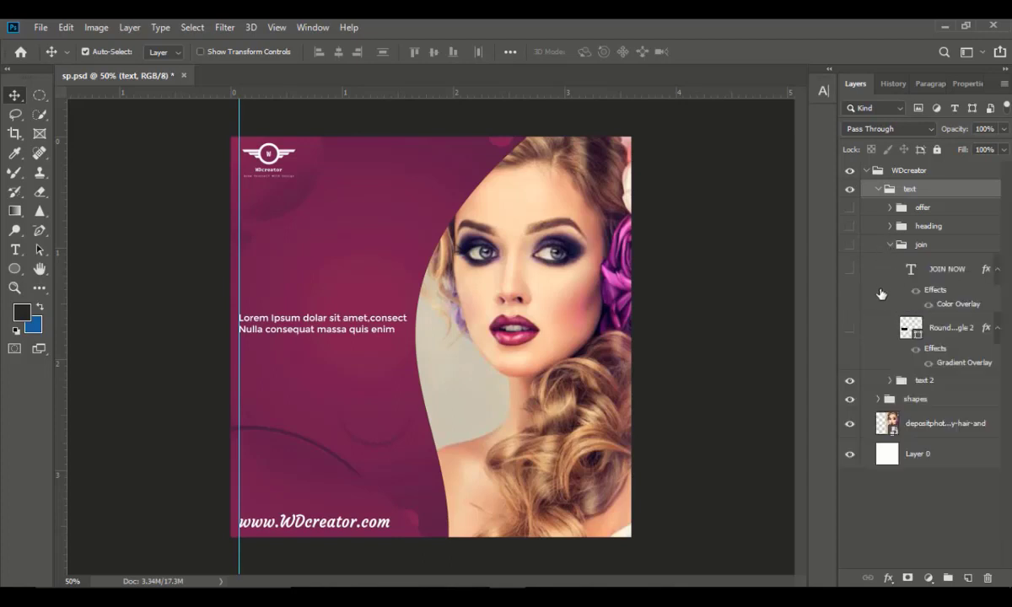
{"action": "left_click", "coordinate": [850, 244]}
{"action": "left_click", "coordinate": [850, 329]}
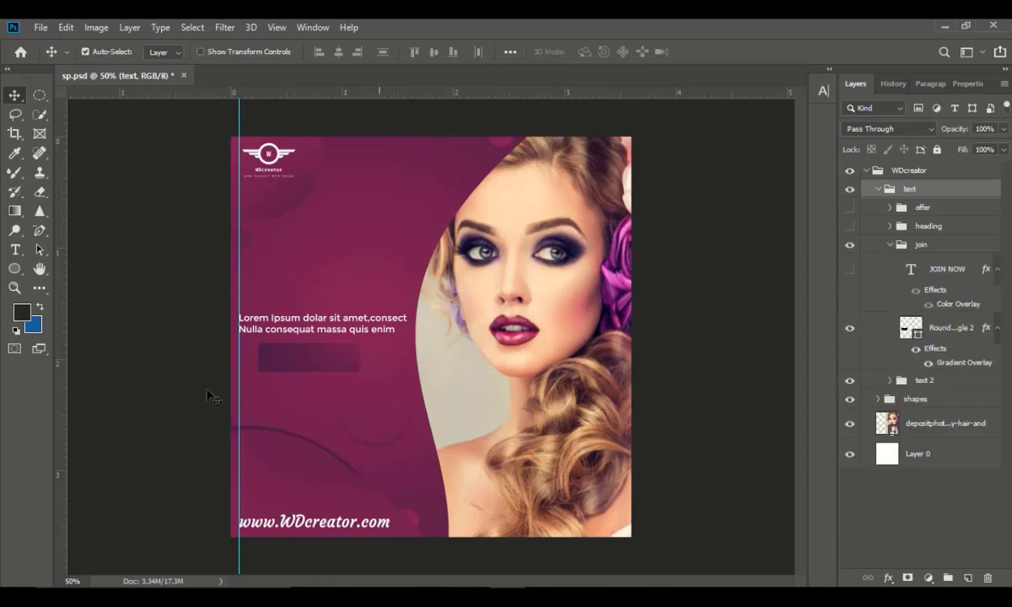
{"action": "left_click", "coordinate": [309, 363]}
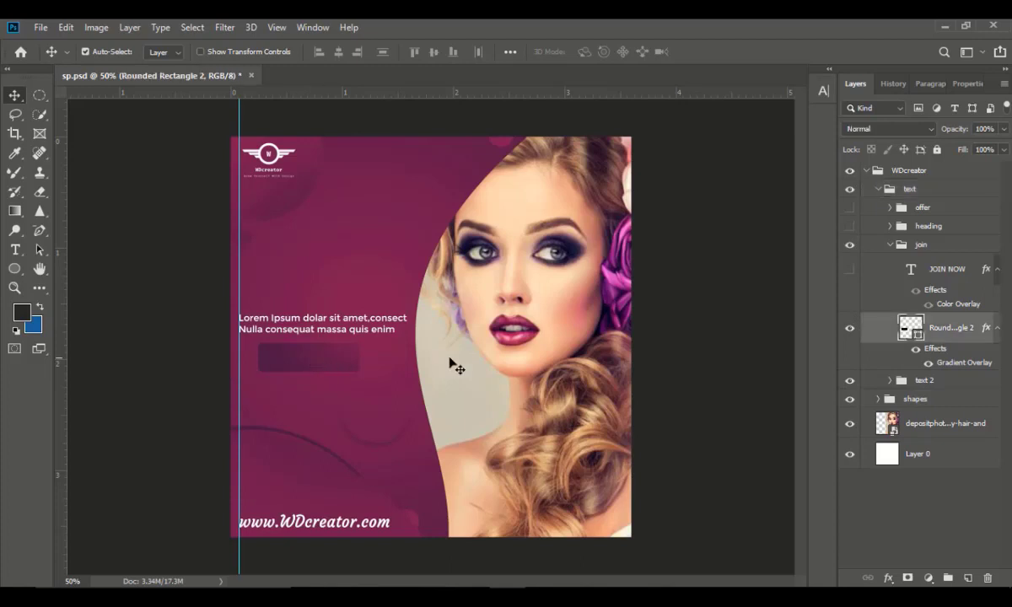
{"action": "left_click", "coordinate": [930, 363]}
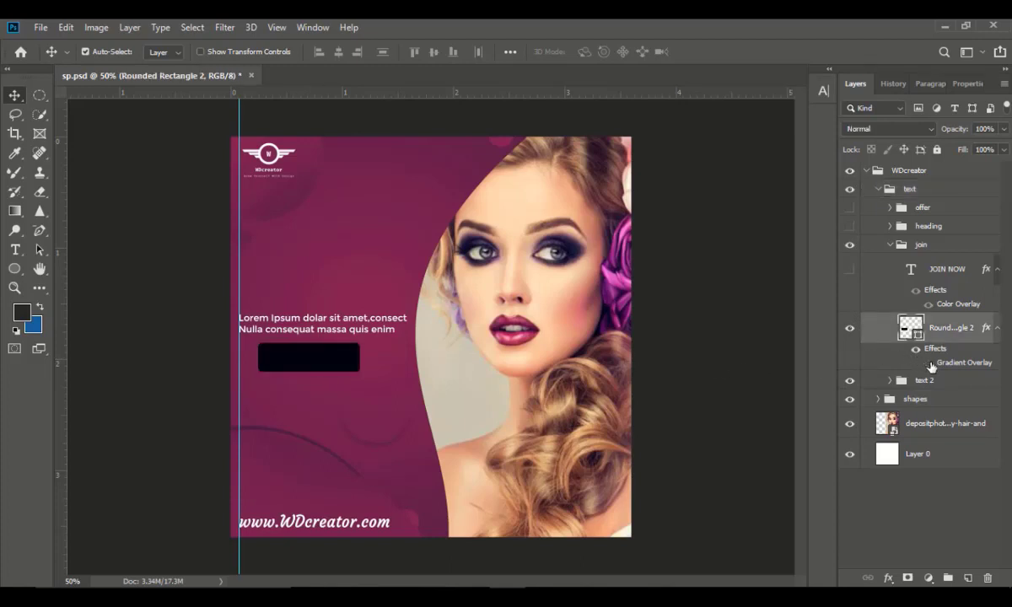
{"action": "left_click", "coordinate": [929, 363]}
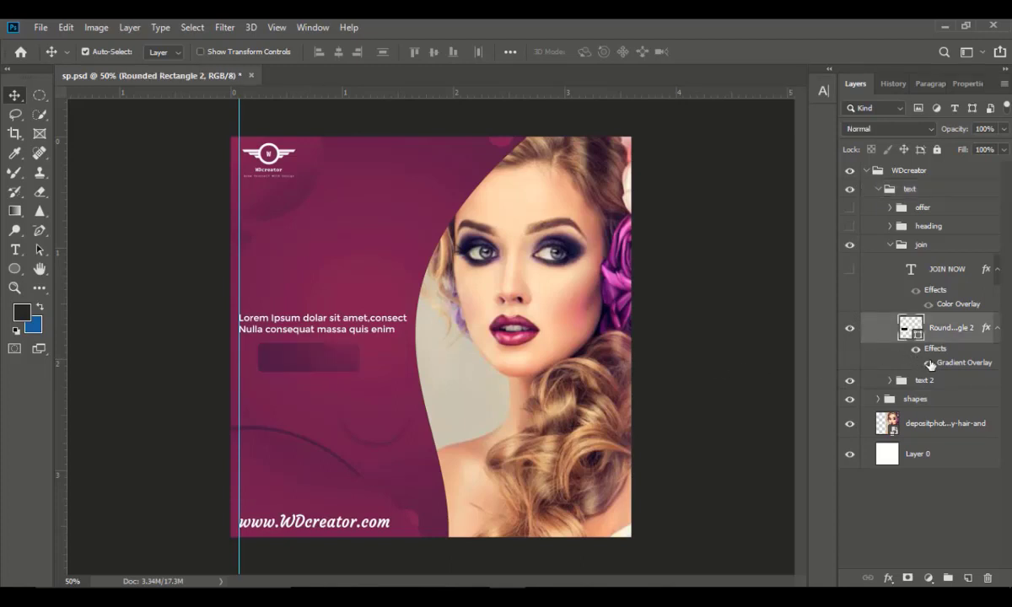
{"action": "left_click", "coordinate": [849, 272]}
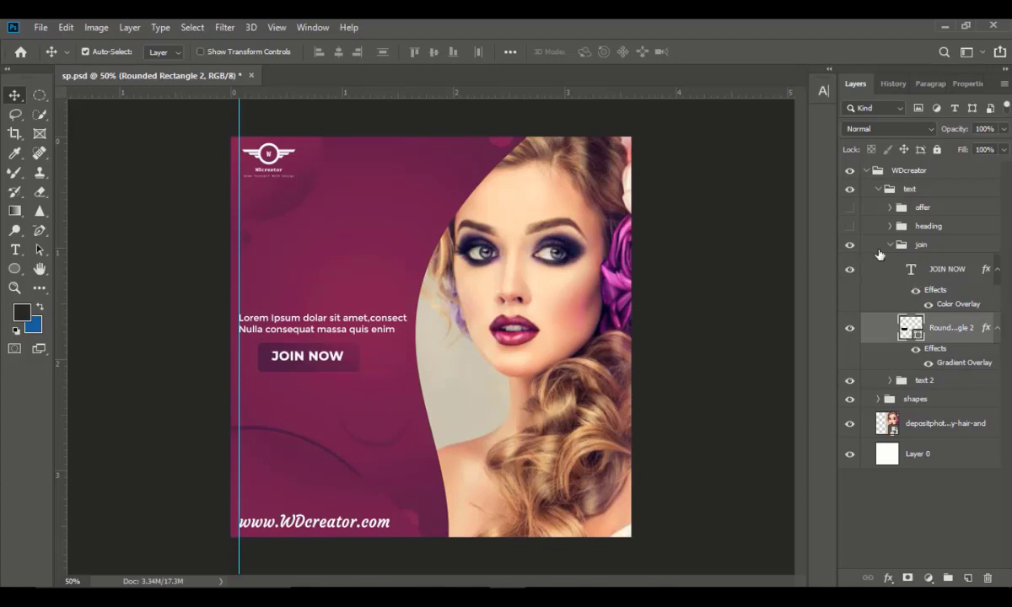
{"action": "left_click", "coordinate": [890, 244]}
Step: Make the Skin Beauty text layer in the heading group visible and collapse the group
{"action": "left_click", "coordinate": [890, 226]}
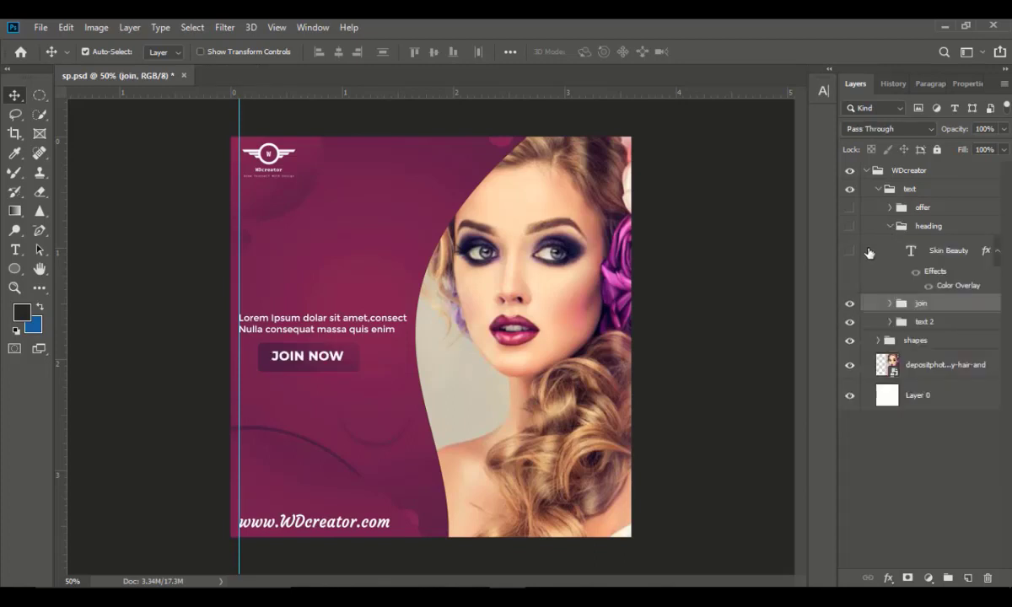
{"action": "left_click", "coordinate": [851, 253]}
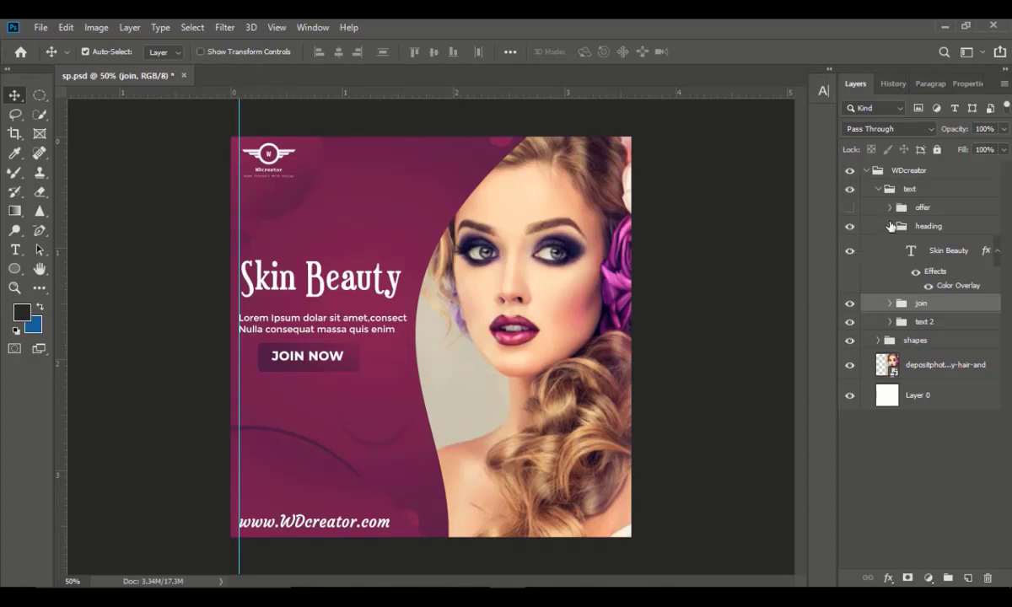
{"action": "left_click", "coordinate": [890, 228]}
{"action": "left_click", "coordinate": [889, 227]}
{"action": "left_click", "coordinate": [896, 227]}
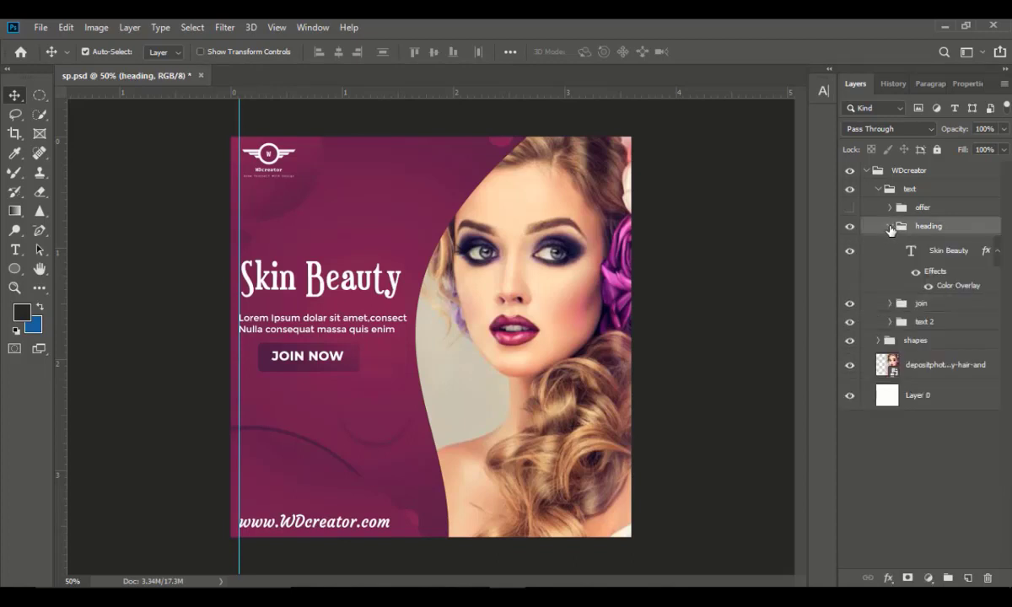
{"action": "left_click", "coordinate": [889, 226]}
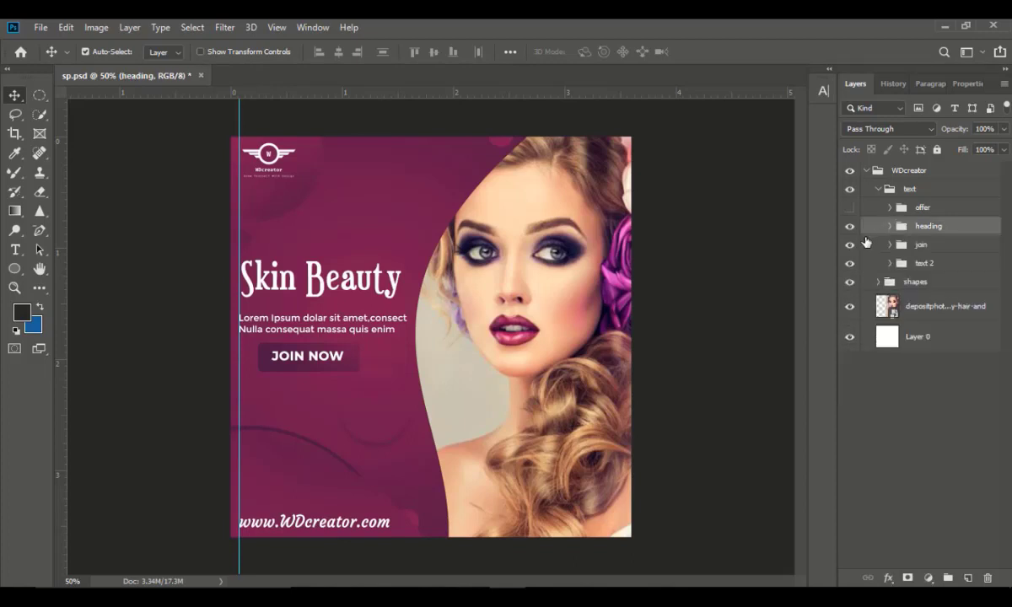
Step: Examine the font and size of the Skin Beauty heading text in its character settings
{"action": "left_click", "coordinate": [362, 268]}
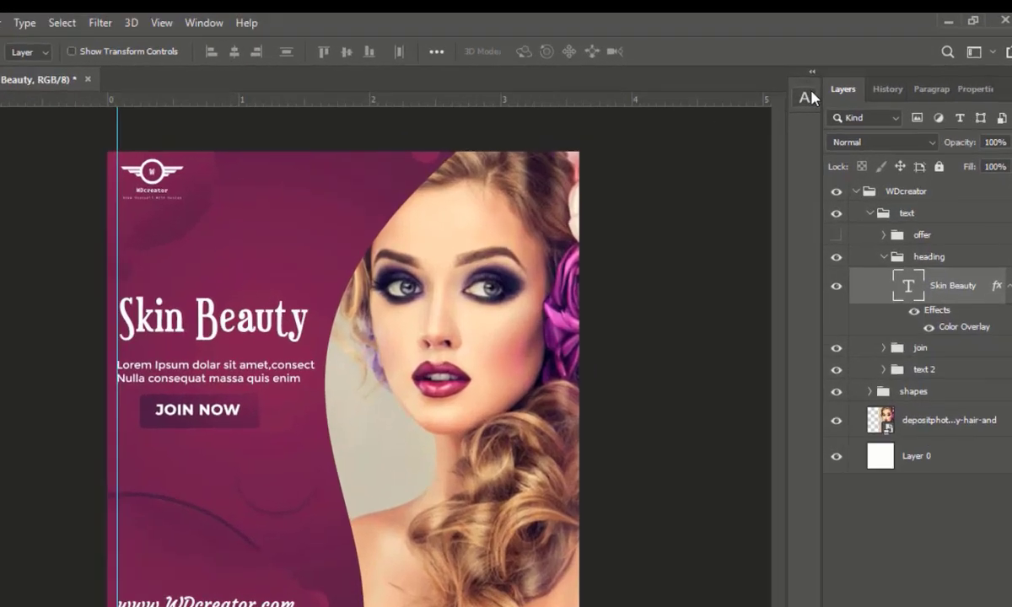
{"action": "left_click", "coordinate": [824, 90]}
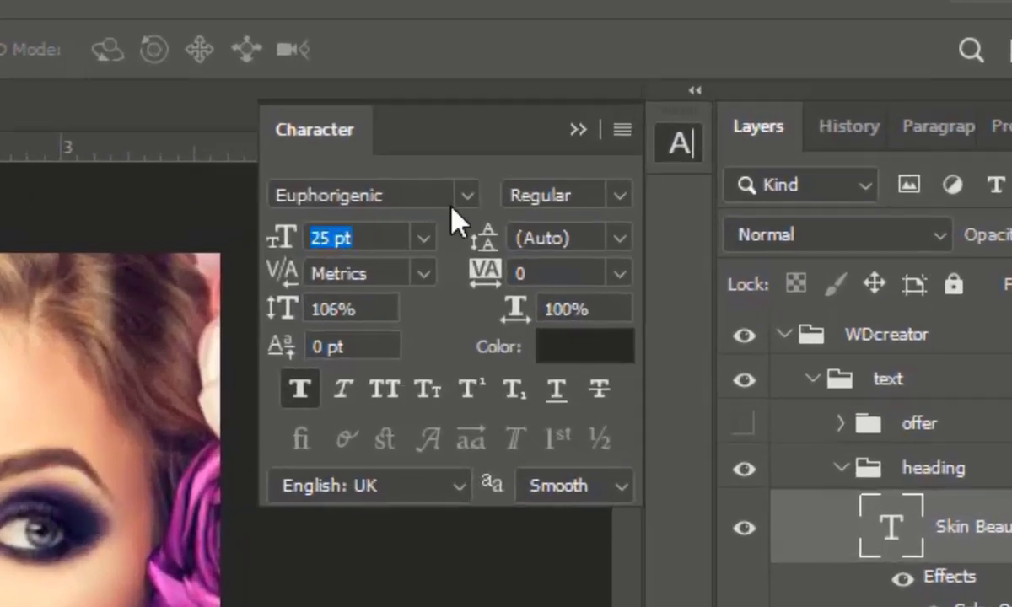
{"action": "left_click", "coordinate": [689, 106]}
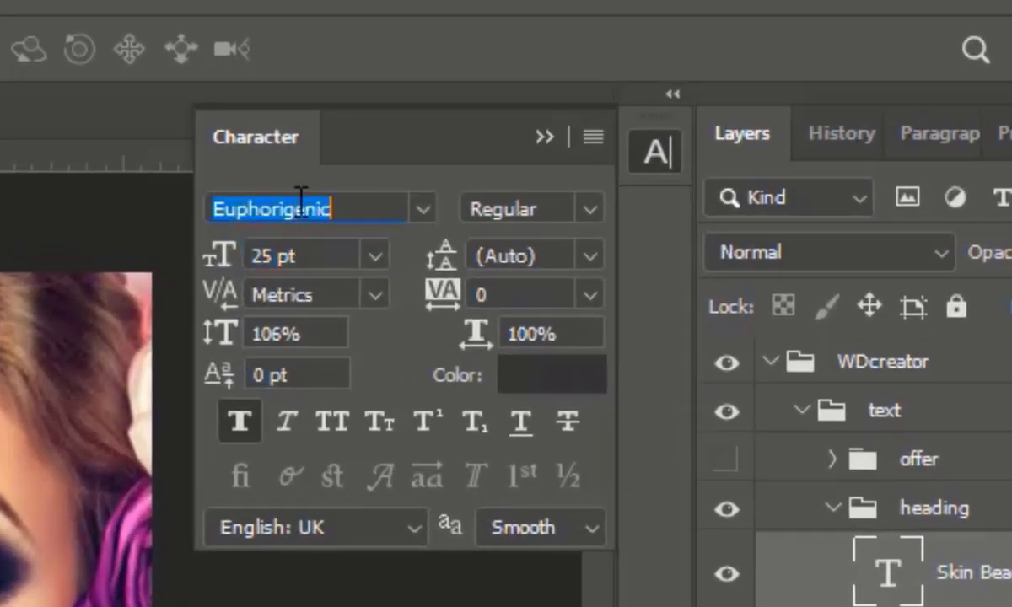
{"action": "left_click", "coordinate": [515, 202]}
{"action": "left_click", "coordinate": [273, 253]}
{"action": "double_click", "coordinate": [268, 255]}
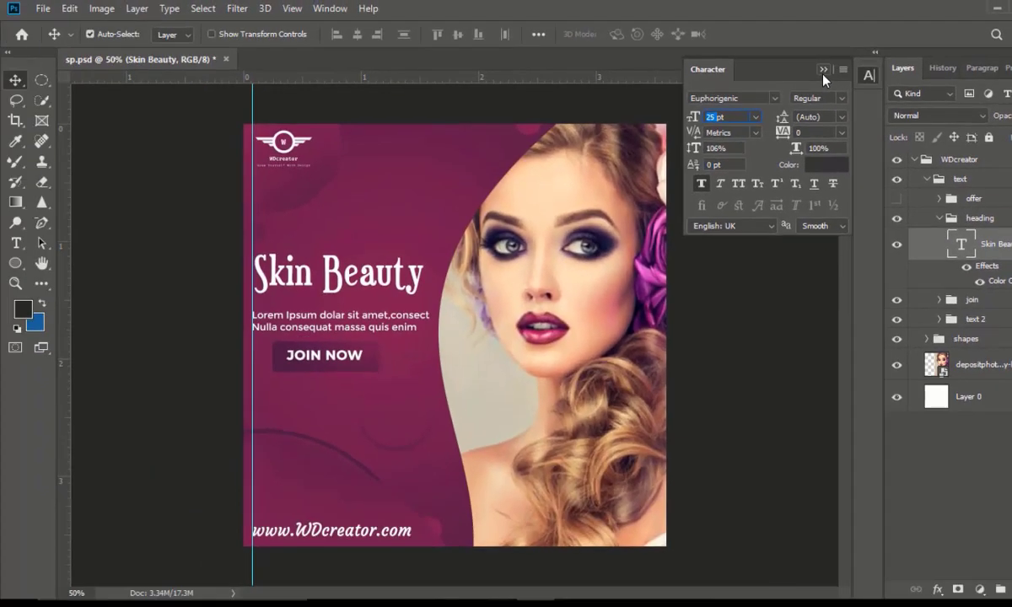
{"action": "left_click", "coordinate": [566, 132]}
{"action": "left_click", "coordinate": [940, 221]}
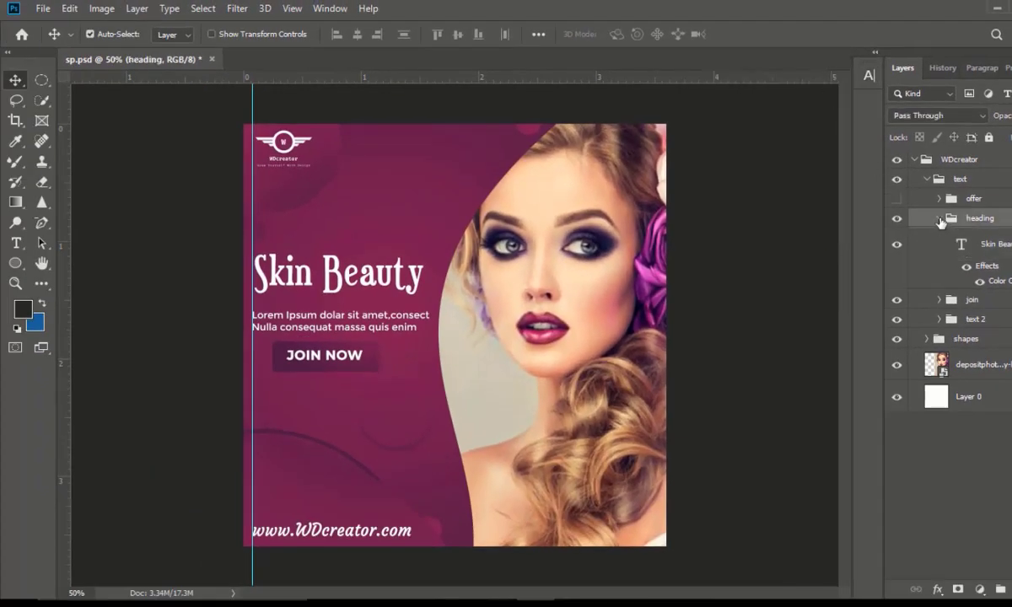
{"action": "left_click", "coordinate": [939, 219]}
Step: Make the 40% and OFF text layers of the offer group visible, and collapse the offer and WDcreator groups
{"action": "left_click", "coordinate": [939, 199]}
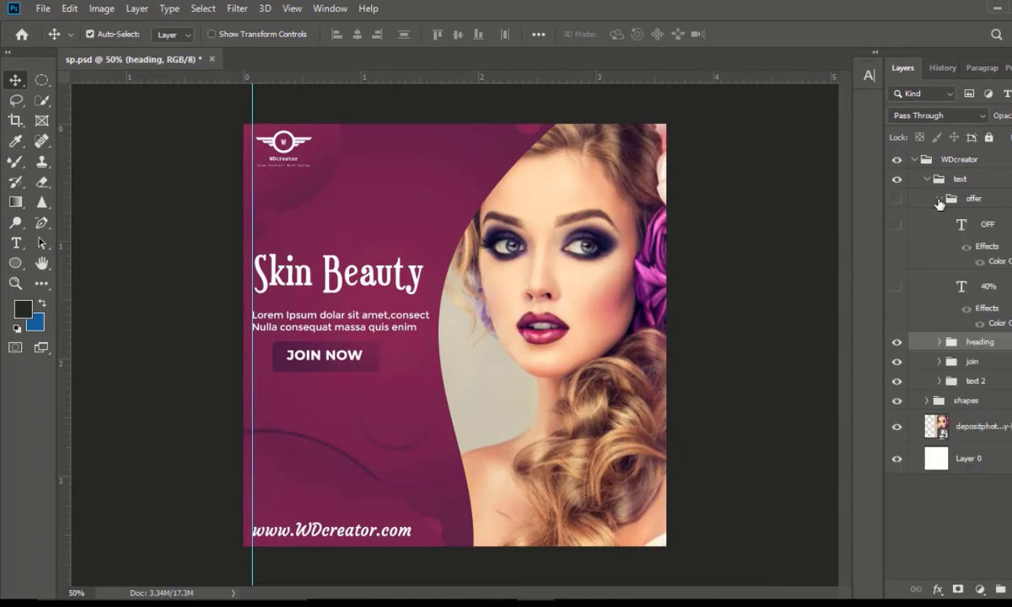
{"action": "left_click", "coordinate": [897, 288]}
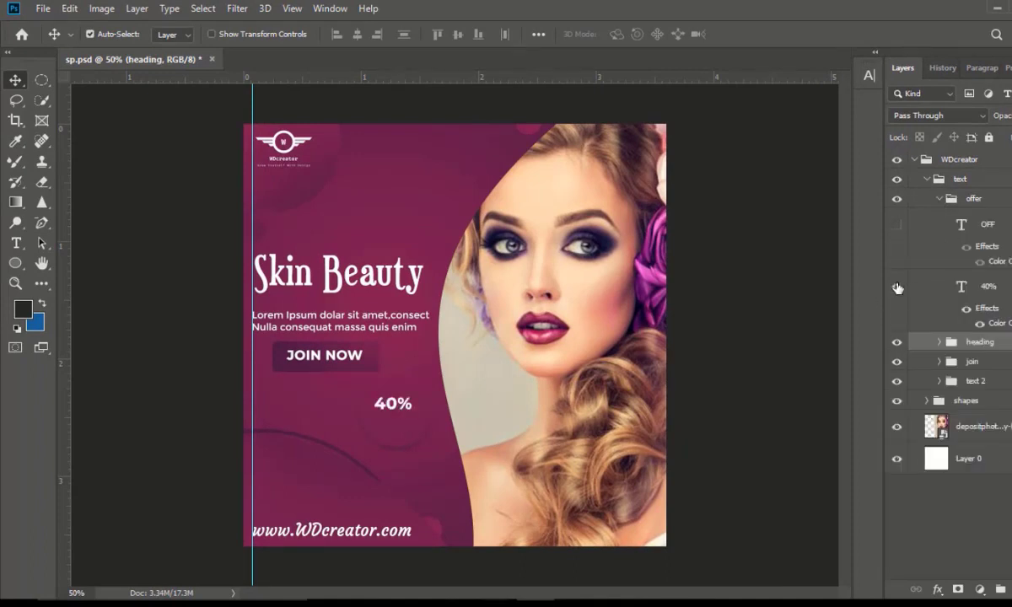
{"action": "left_click", "coordinate": [897, 226]}
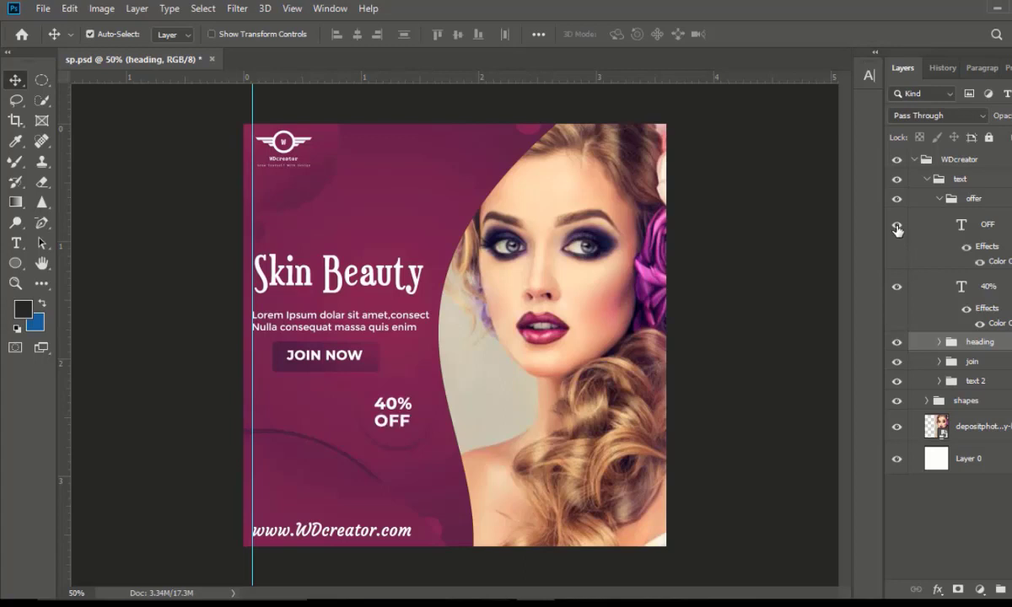
{"action": "left_click", "coordinate": [938, 200]}
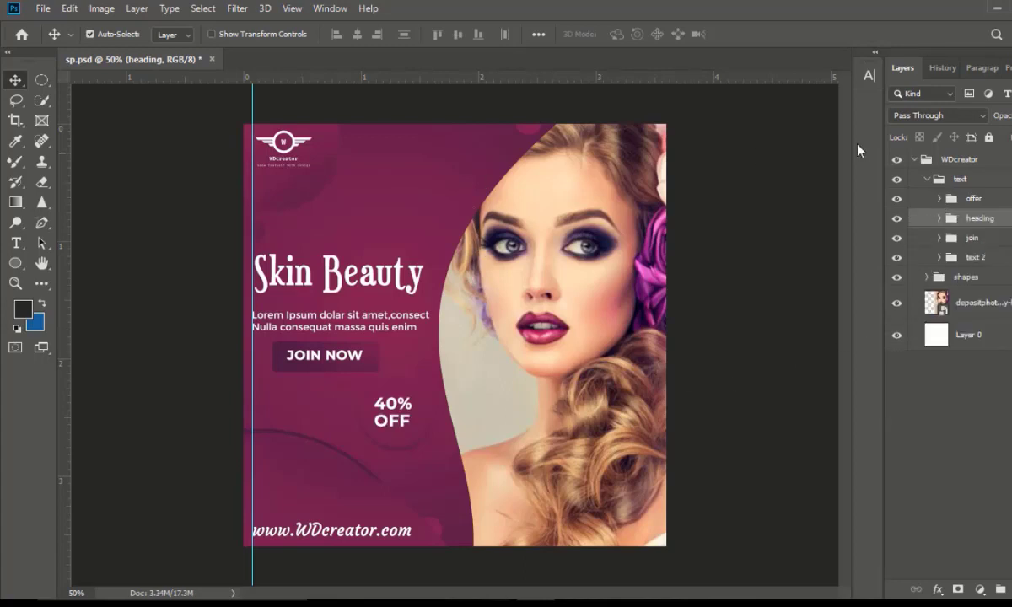
{"action": "left_click", "coordinate": [914, 160]}
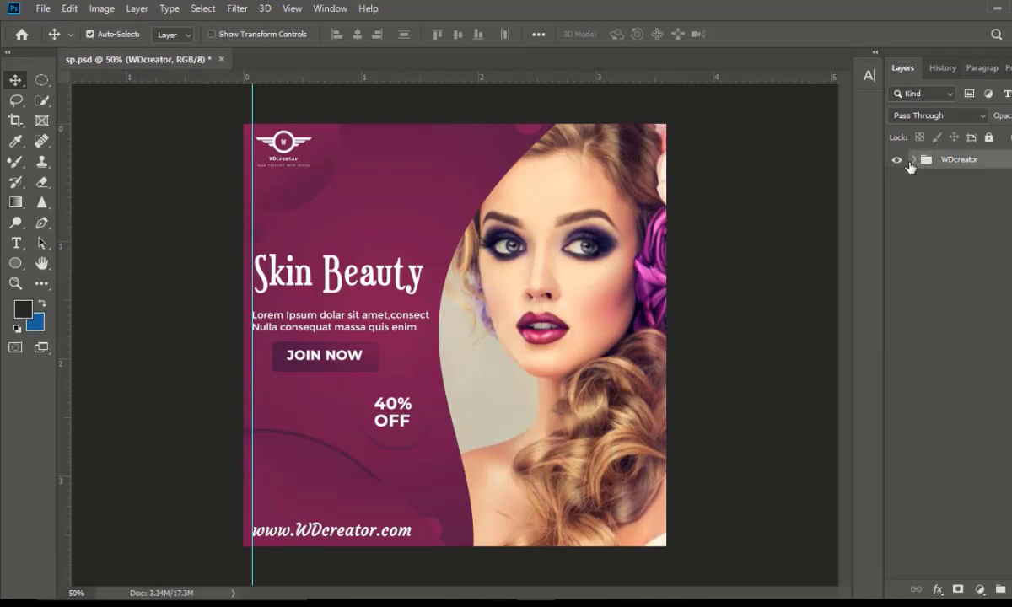
Step: Enlarge the WDcreator logo slightly from its lower-right corner with Free Transform
{"action": "left_click", "coordinate": [299, 140]}
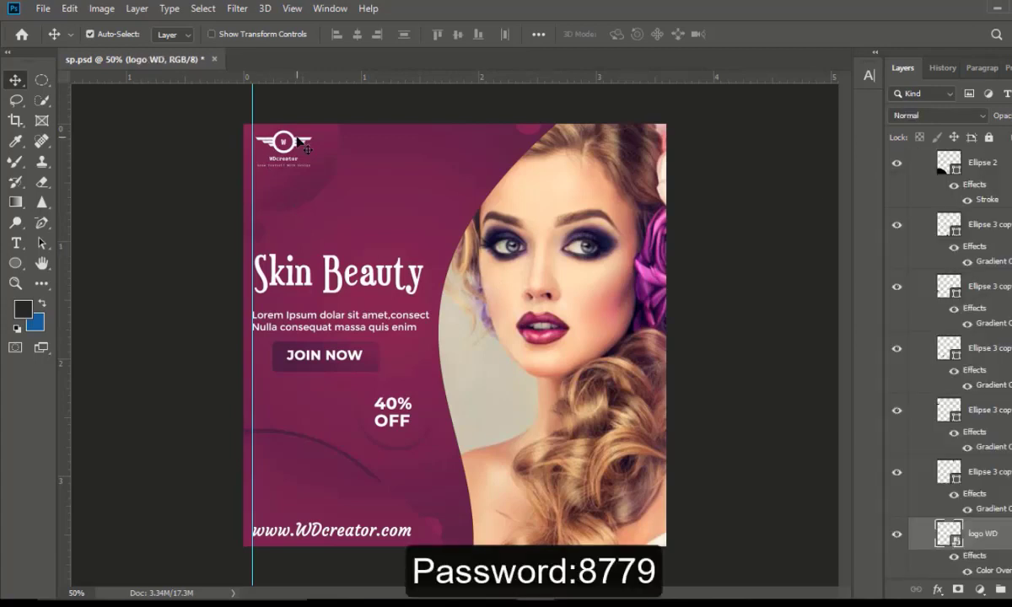
{"action": "key", "text": "ctrl+t"}
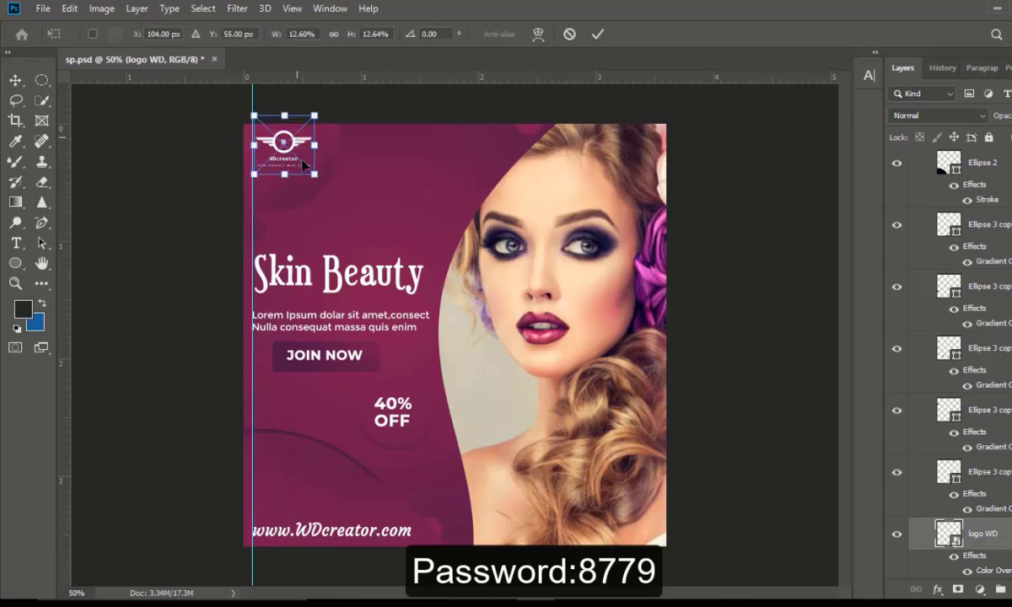
{"action": "left_click_drag", "start_coordinate": [314, 173], "coordinate": [323, 183]}
{"action": "key", "text": "Return"}
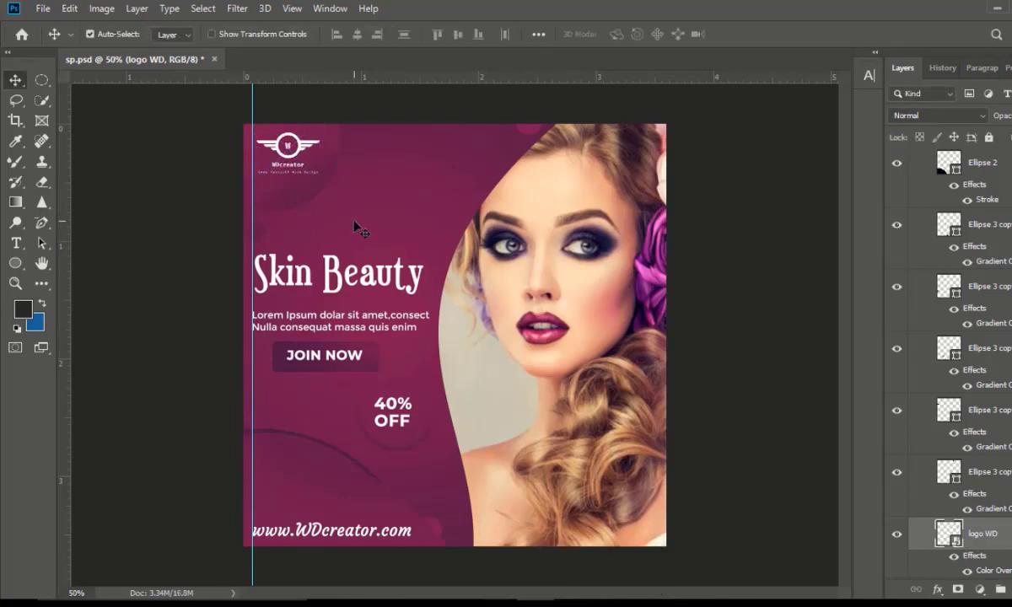
Step: Nudge the logo left until its wing edge lines up with the vertical guide
{"action": "key", "text": "Left"}
{"action": "key", "text": "Left"}
{"action": "key", "text": "Left"}
{"action": "key", "text": "Left"}
{"action": "key", "text": "Left"}
{"action": "key", "text": "Left"}
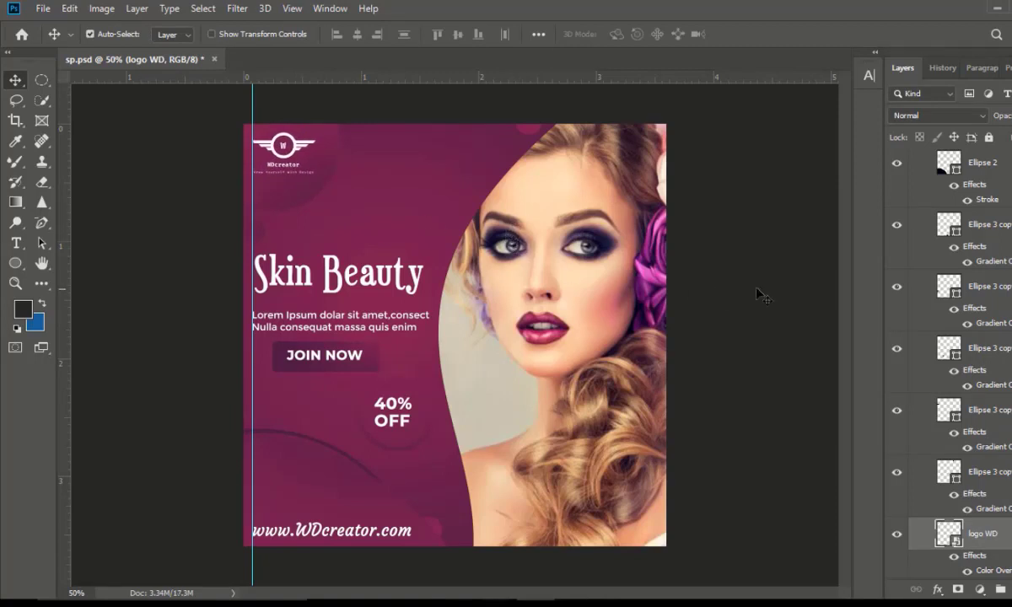
Step: Collapse the shapes group and the WDcreator group in the layer stack
{"action": "scroll", "coordinate": [961, 456], "scroll_direction": "down", "scroll_amount": 4}
{"action": "scroll", "coordinate": [953, 396], "scroll_direction": "up", "scroll_amount": 4}
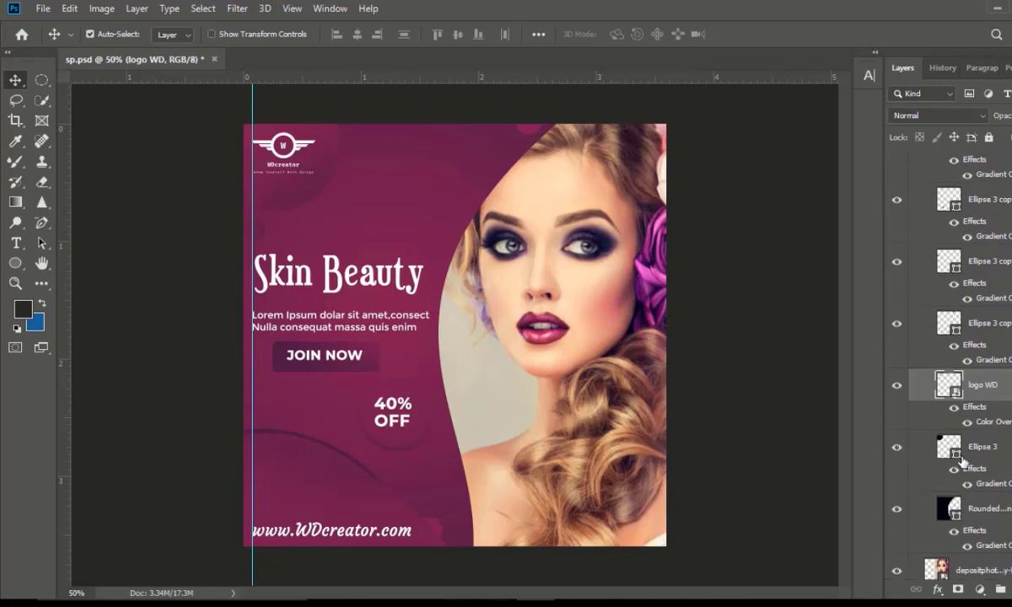
{"action": "scroll", "coordinate": [951, 388], "scroll_direction": "up", "scroll_amount": 5}
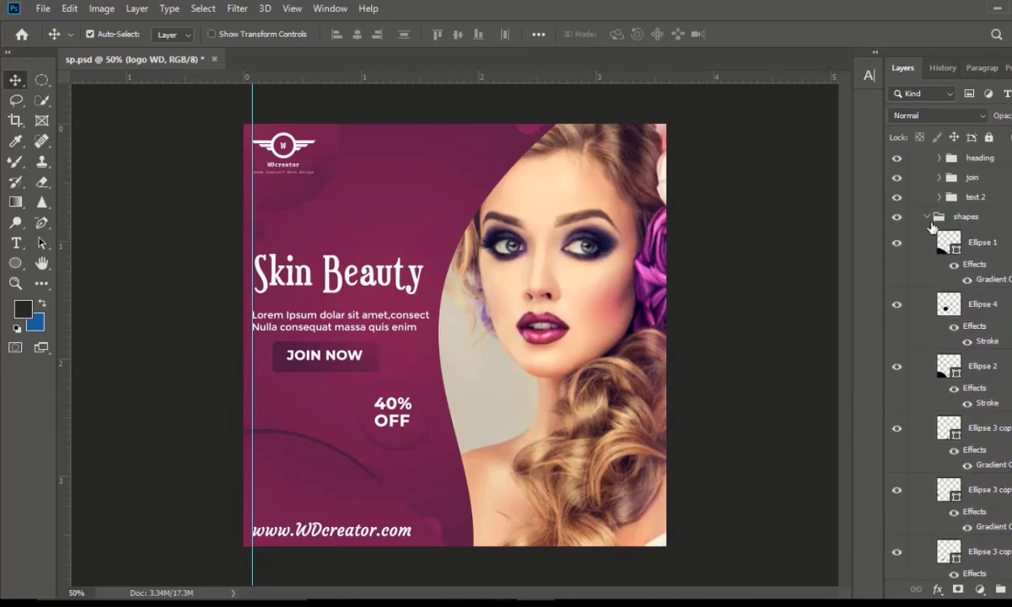
{"action": "left_click", "coordinate": [927, 217]}
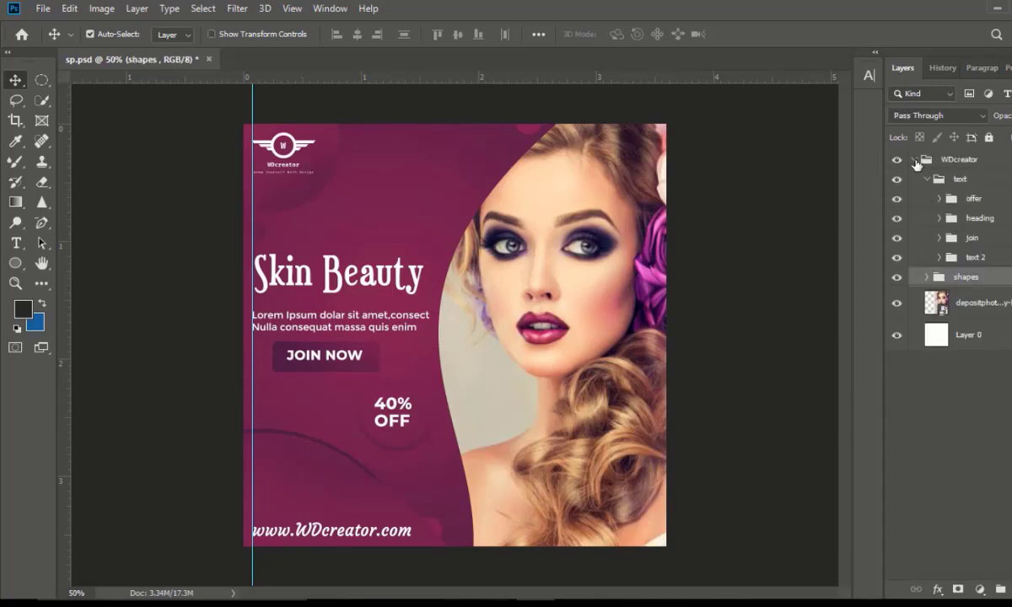
{"action": "left_click", "coordinate": [914, 160]}
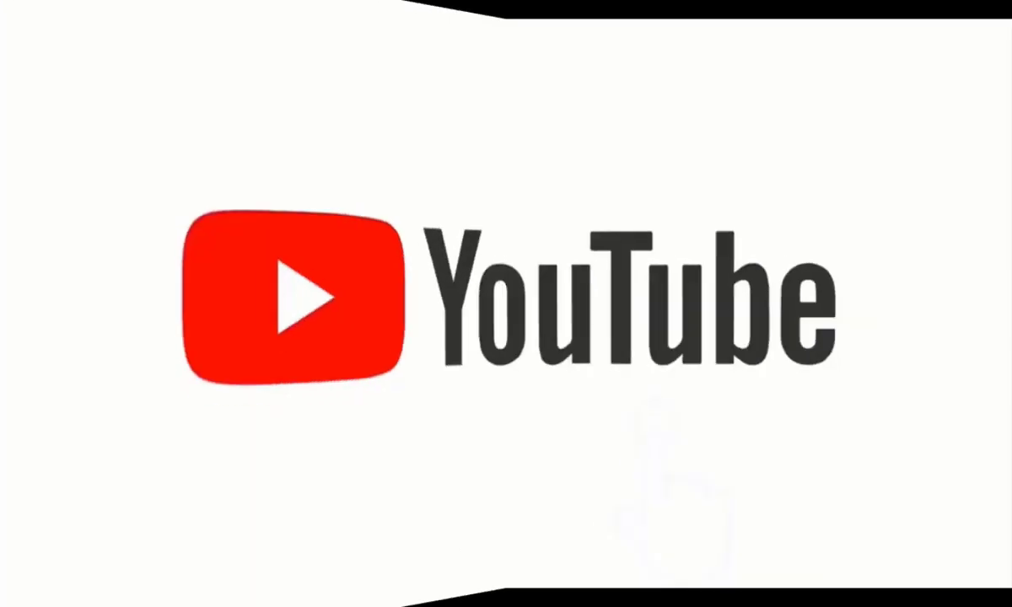